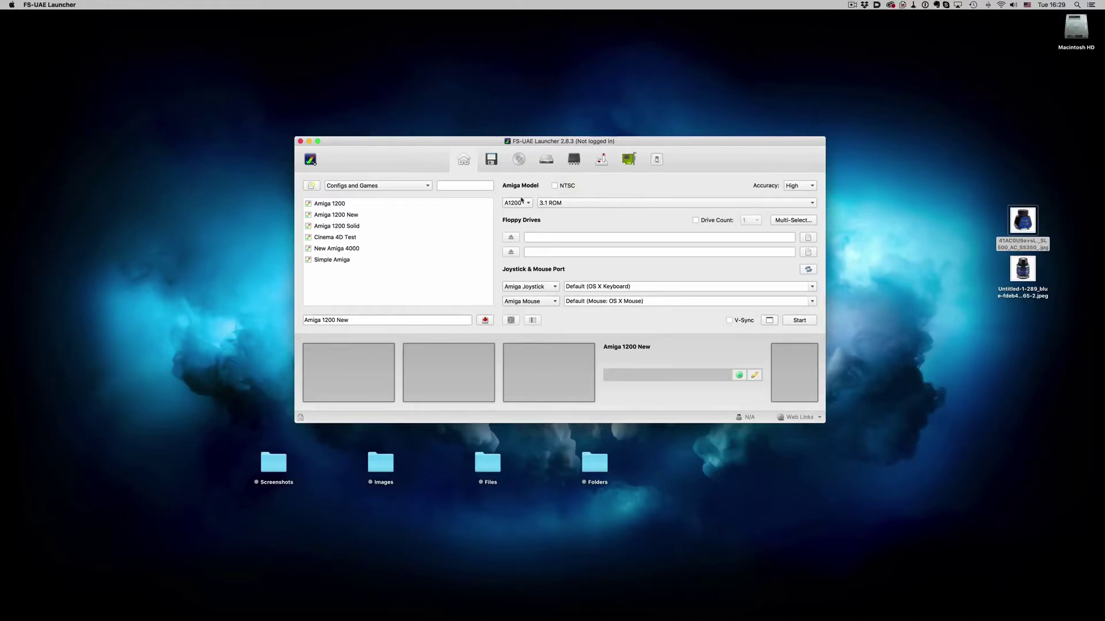
# Review the ROM & RAM and Expansions settings, then start the Amiga 1200 New configuration.
pyautogui.click(573, 160)
pyautogui.click(630, 161)
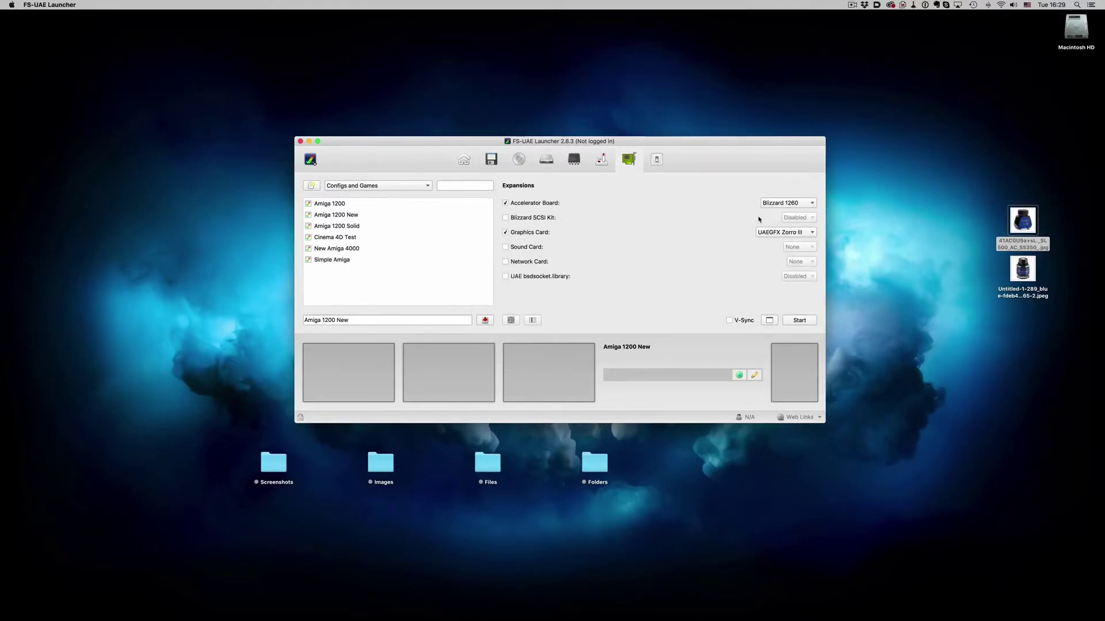
pyautogui.click(566, 164)
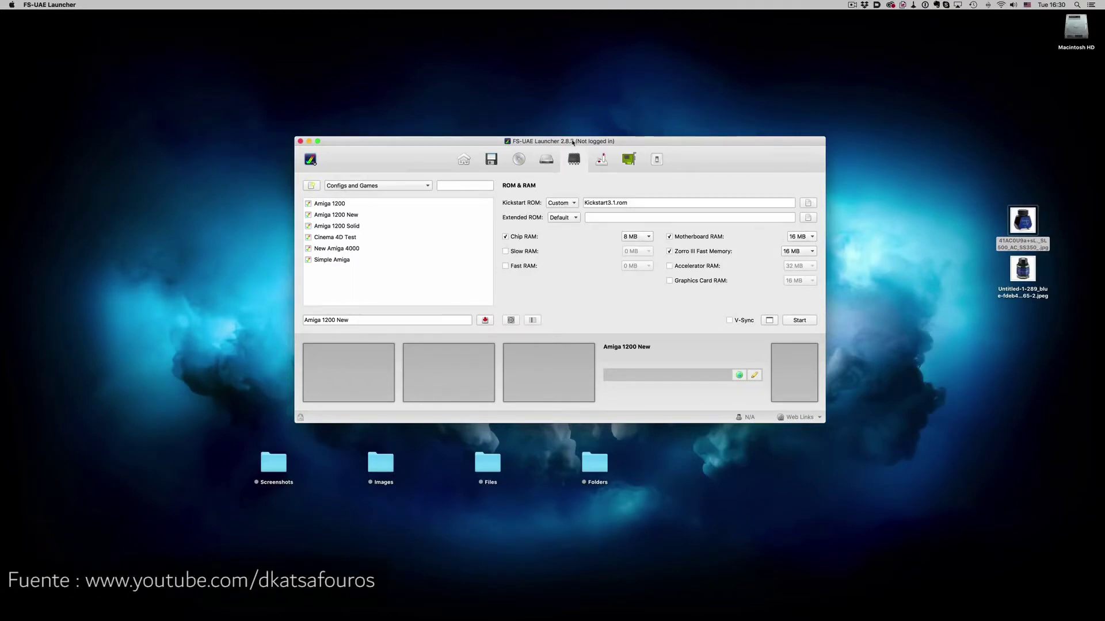
pyautogui.click(463, 160)
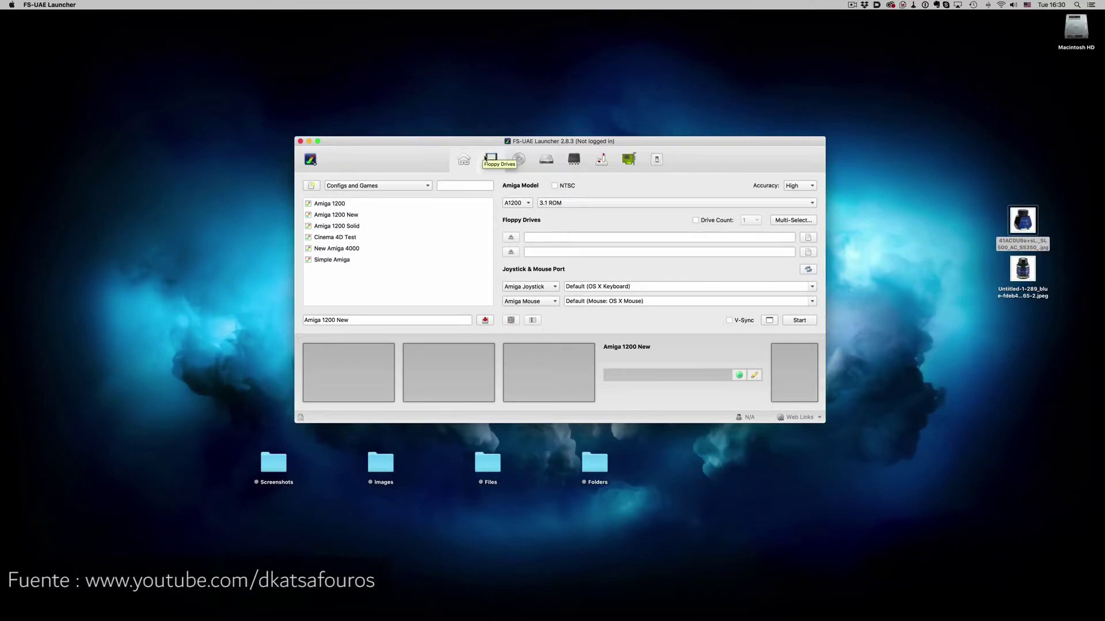
pyautogui.click(799, 320)
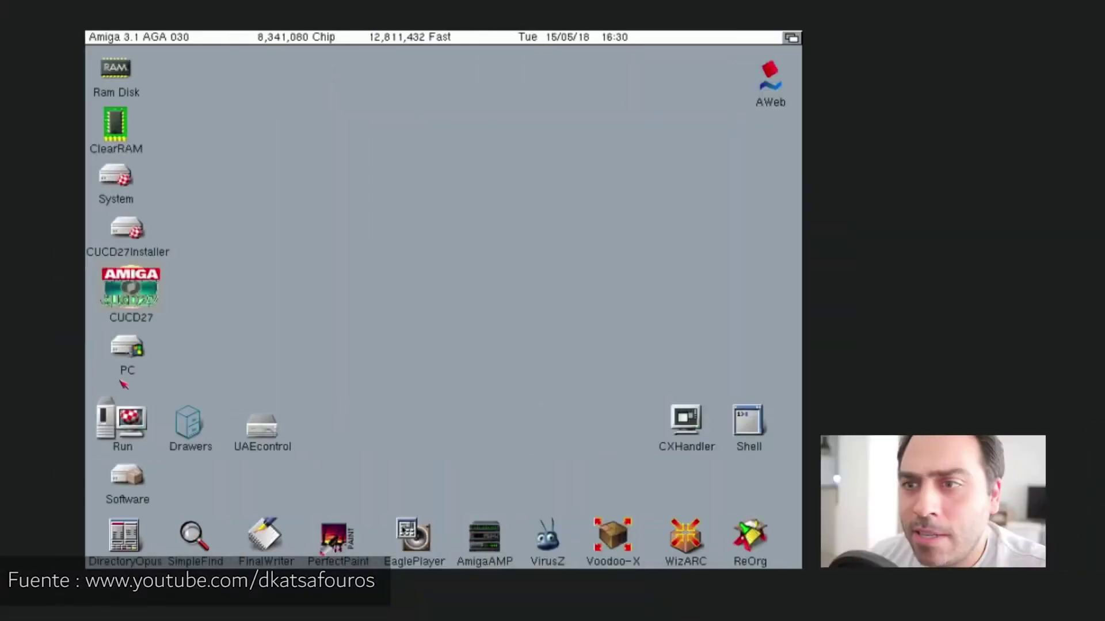
# Open the Software, MyFiles and Cinema4D drawers on the Workbench.
pyautogui.doubleClick(127, 477)
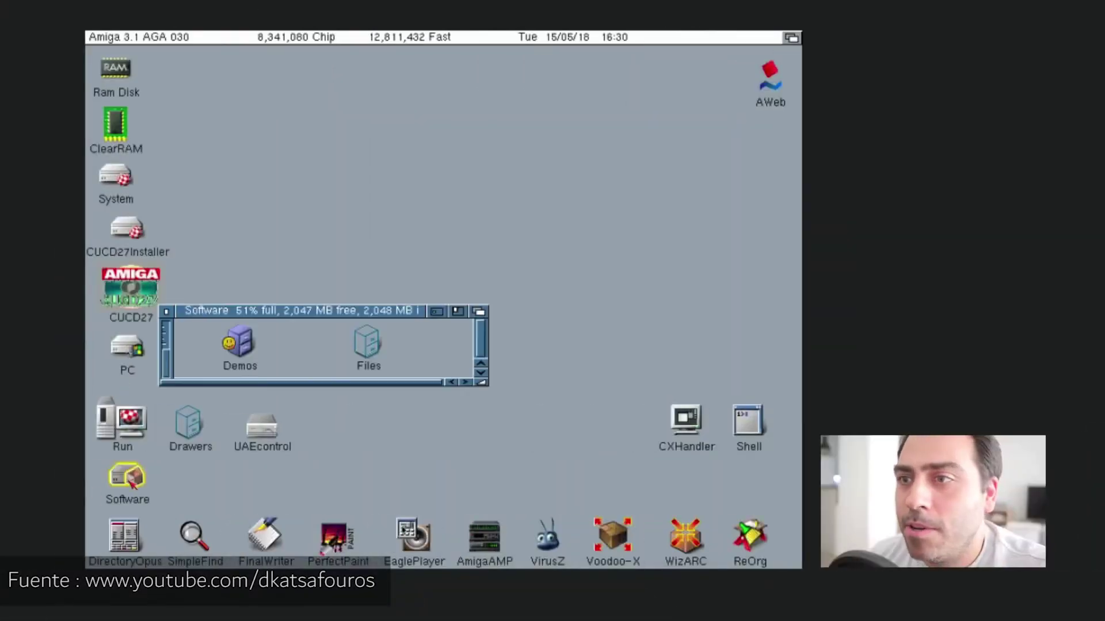
pyautogui.moveTo(292, 309); pyautogui.dragTo(363, 259)
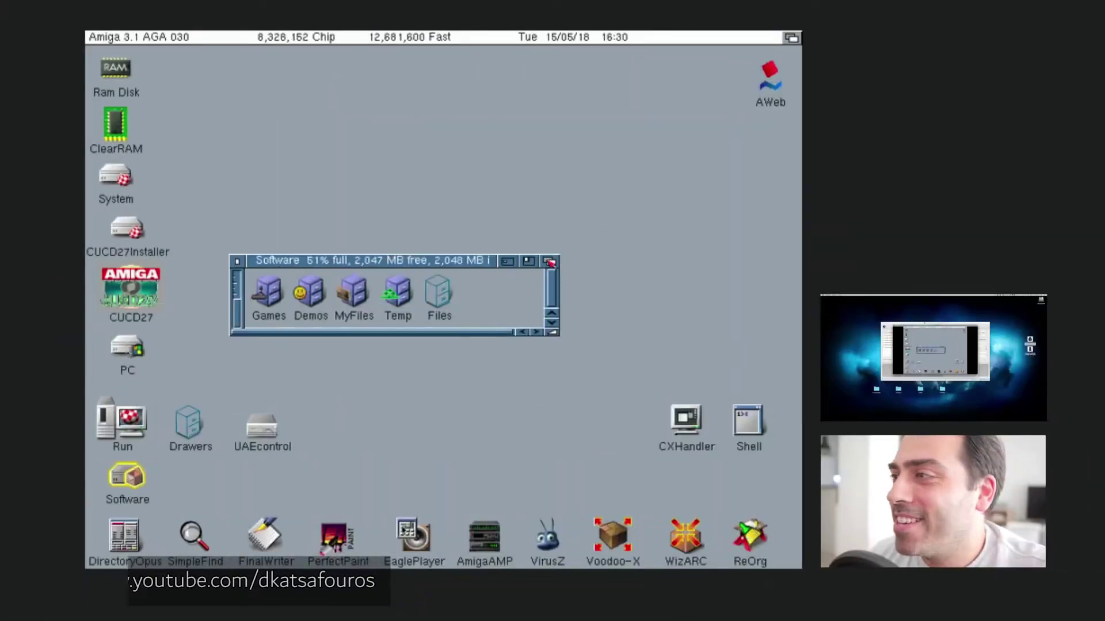
pyautogui.doubleClick(354, 294)
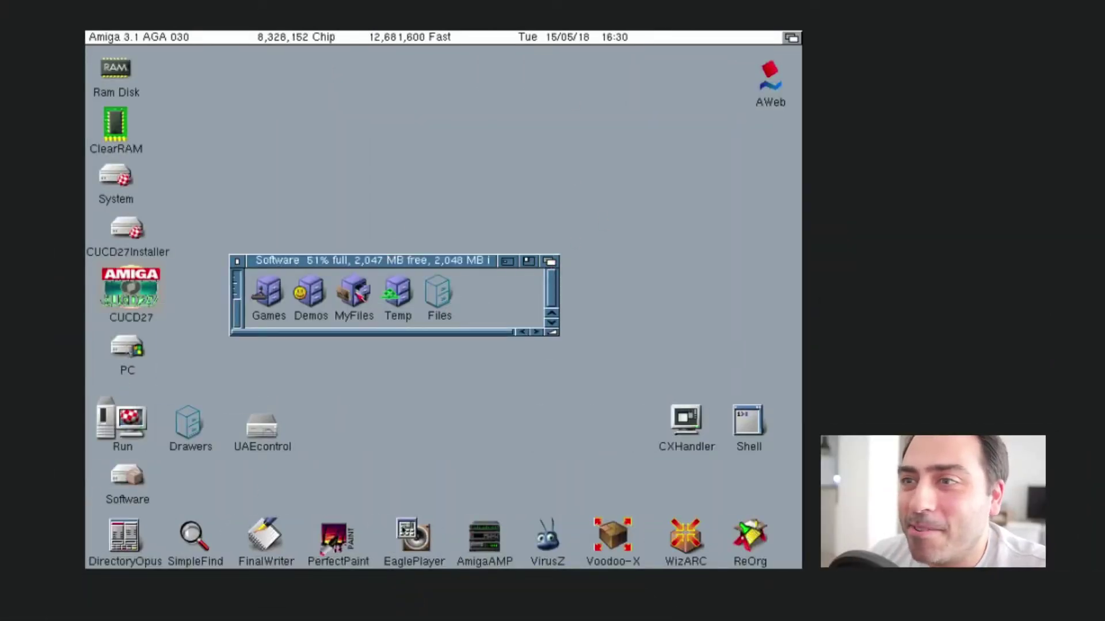
pyautogui.click(471, 229)
pyautogui.doubleClick(475, 227)
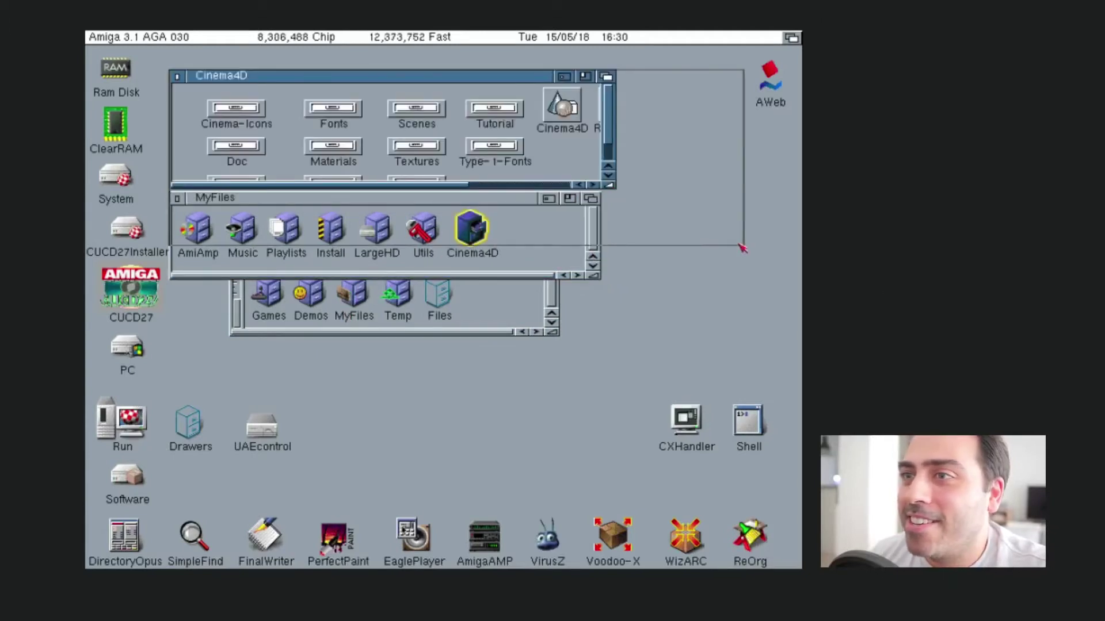
# Enlarge the Cinema4D drawer window and launch the Cinema4D program.
pyautogui.moveTo(602, 189); pyautogui.dragTo(724, 309)
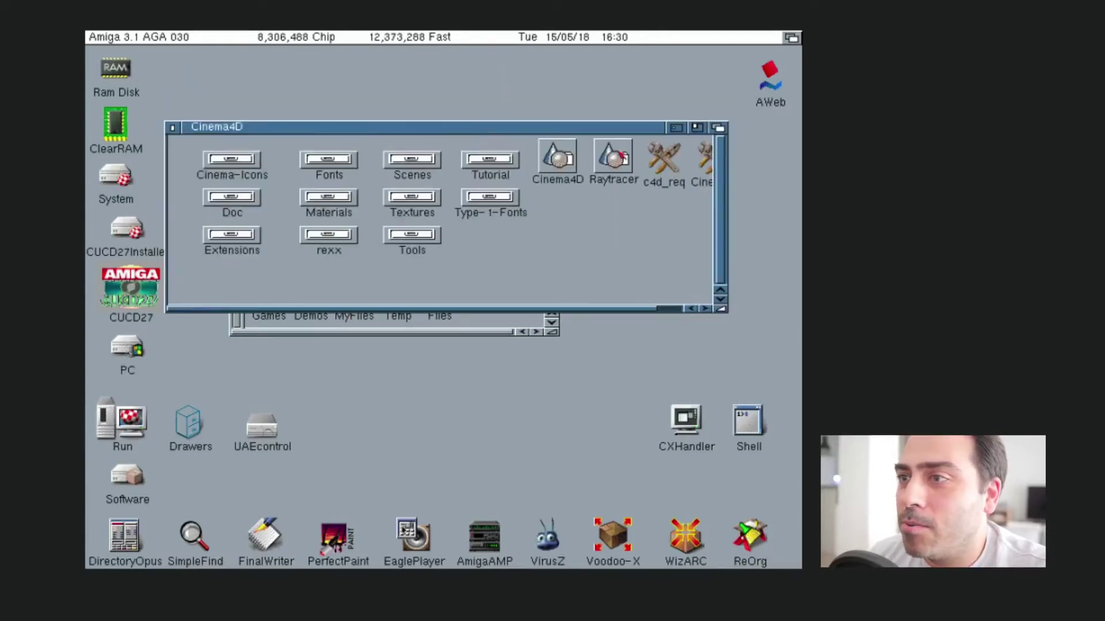
pyautogui.click(703, 308)
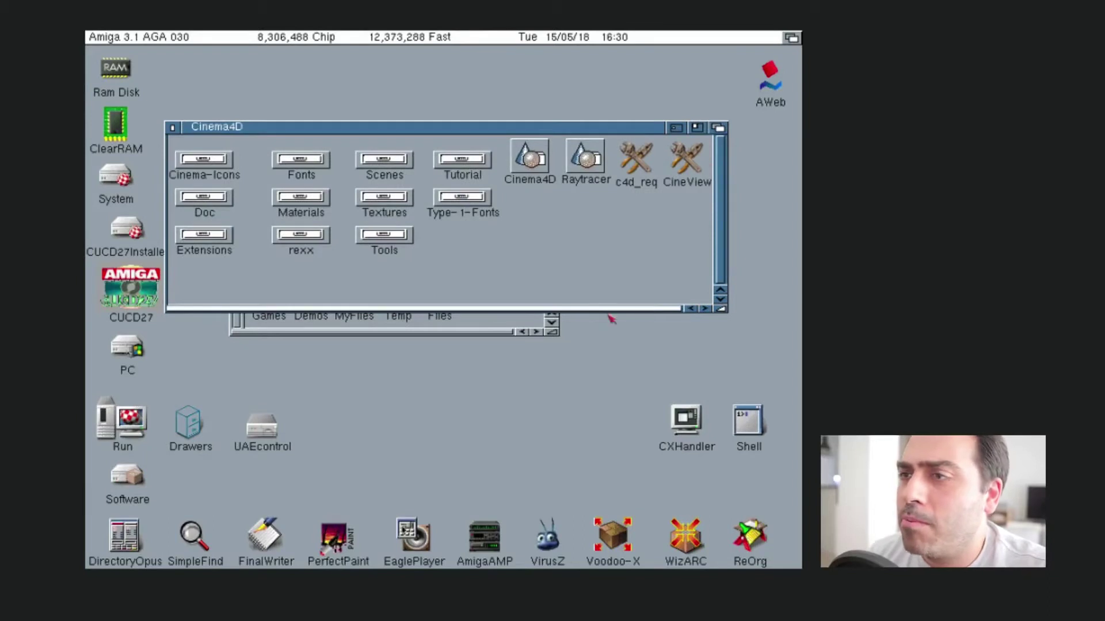
pyautogui.doubleClick(540, 151)
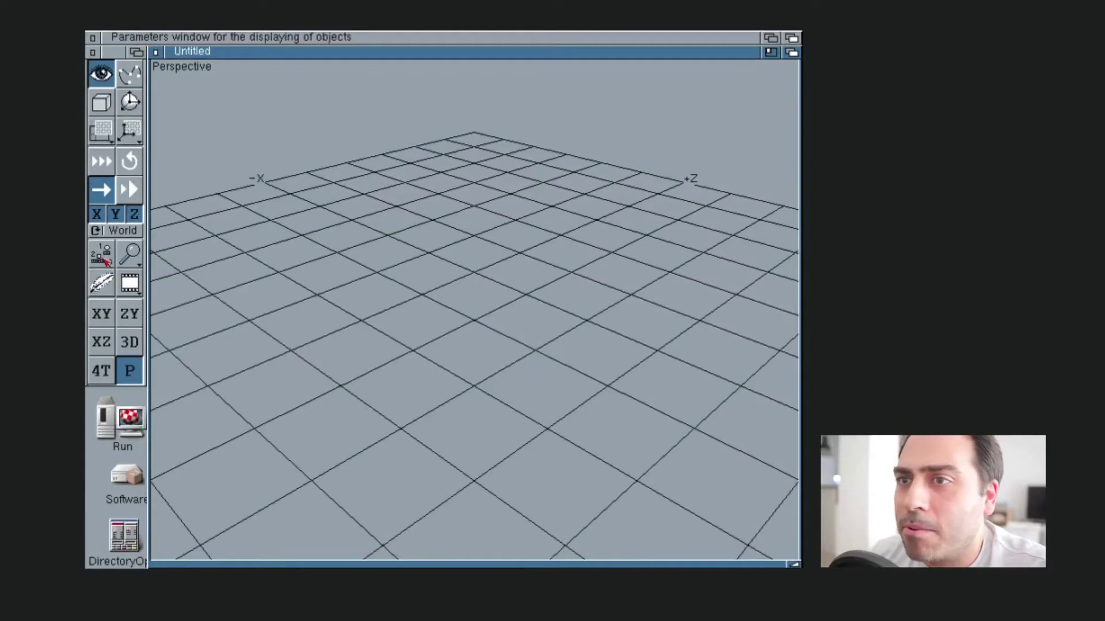
# Cycle through the front, side, top and four-view layouts, settle on 3D, and preview render modes.
pyautogui.click(100, 314)
pyautogui.click(101, 342)
pyautogui.click(129, 342)
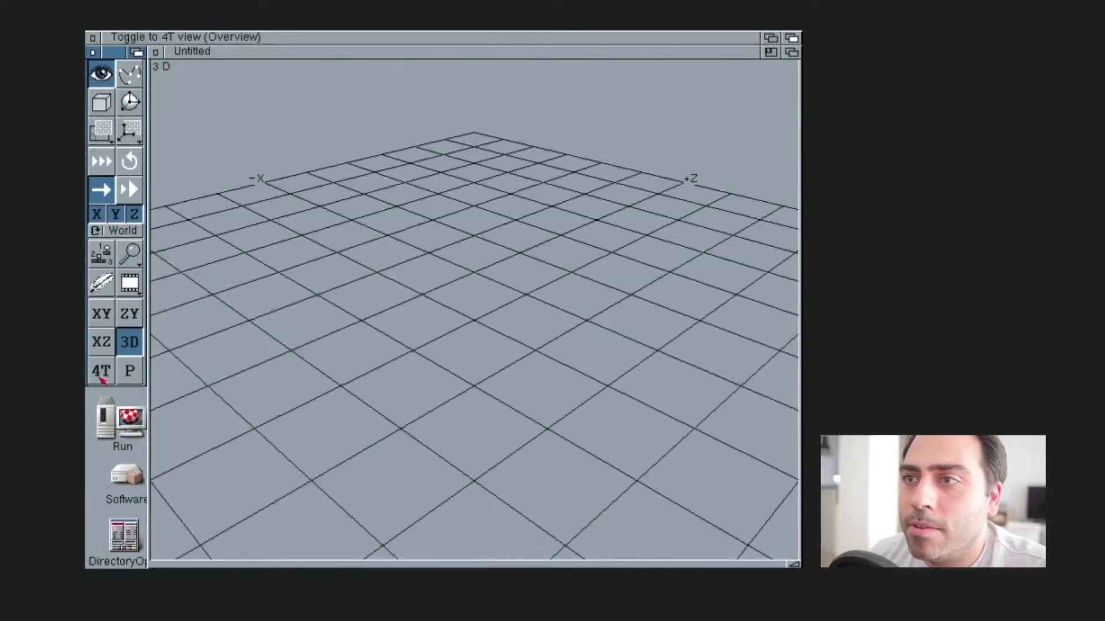
pyautogui.click(100, 371)
pyautogui.click(129, 342)
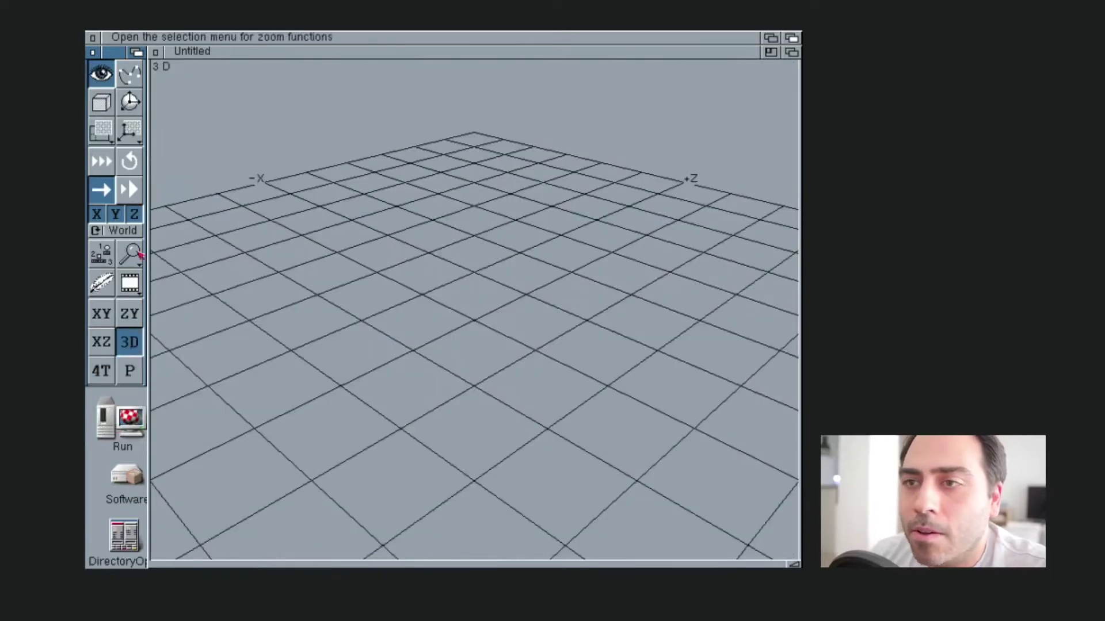
pyautogui.moveTo(130, 285); pyautogui.dragTo(282, 325)
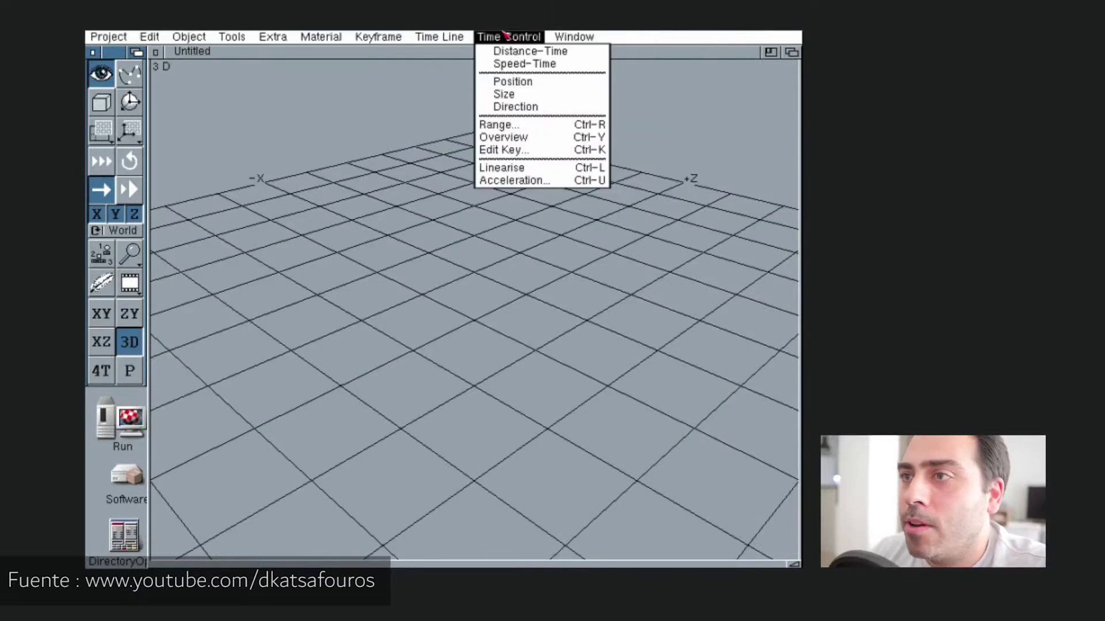
# Show the texture bar, shrink the 3D window, browse the object popups and choose Text.
pyautogui.moveTo(564, 37); pyautogui.dragTo(584, 104, button='right')
pyautogui.moveTo(794, 565); pyautogui.dragTo(732, 541)
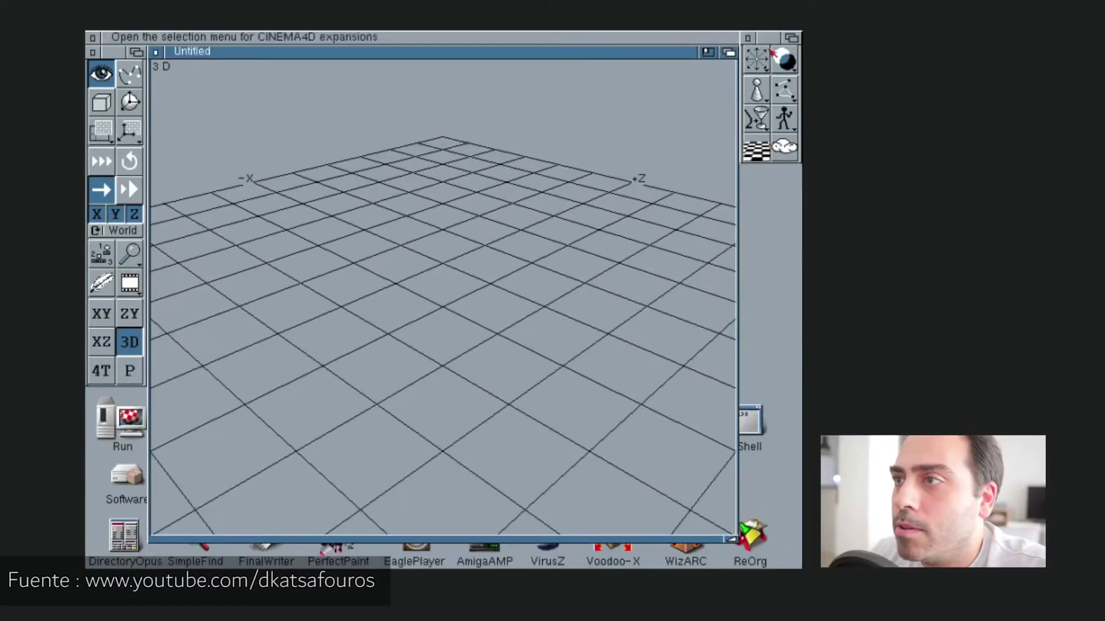
pyautogui.moveTo(757, 105); pyautogui.dragTo(601, 184)
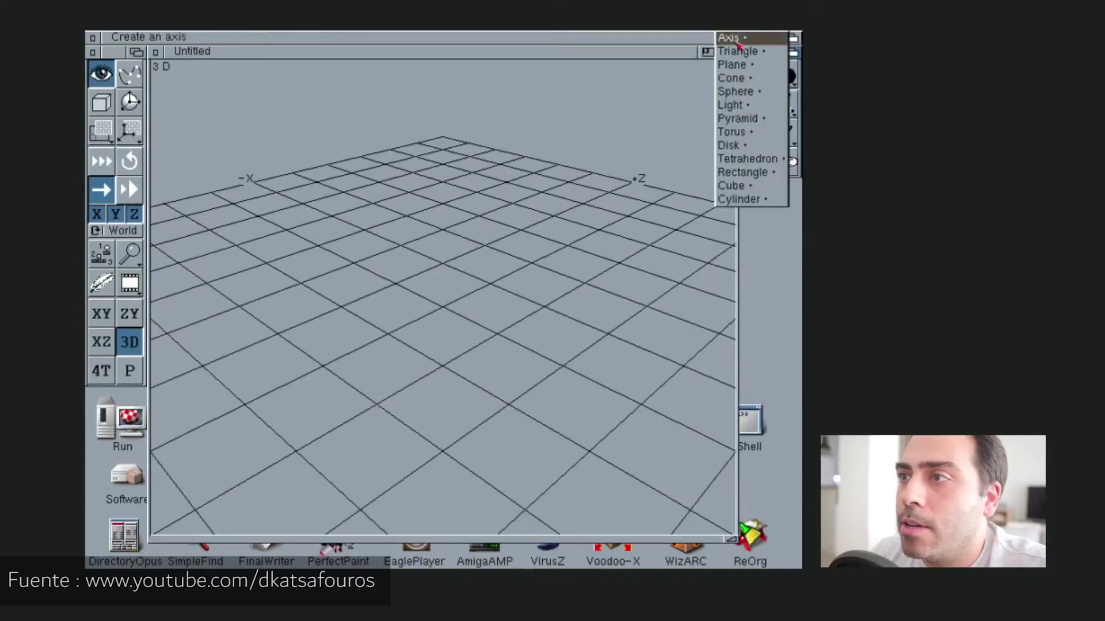
pyautogui.moveTo(785, 75); pyautogui.dragTo(644, 126)
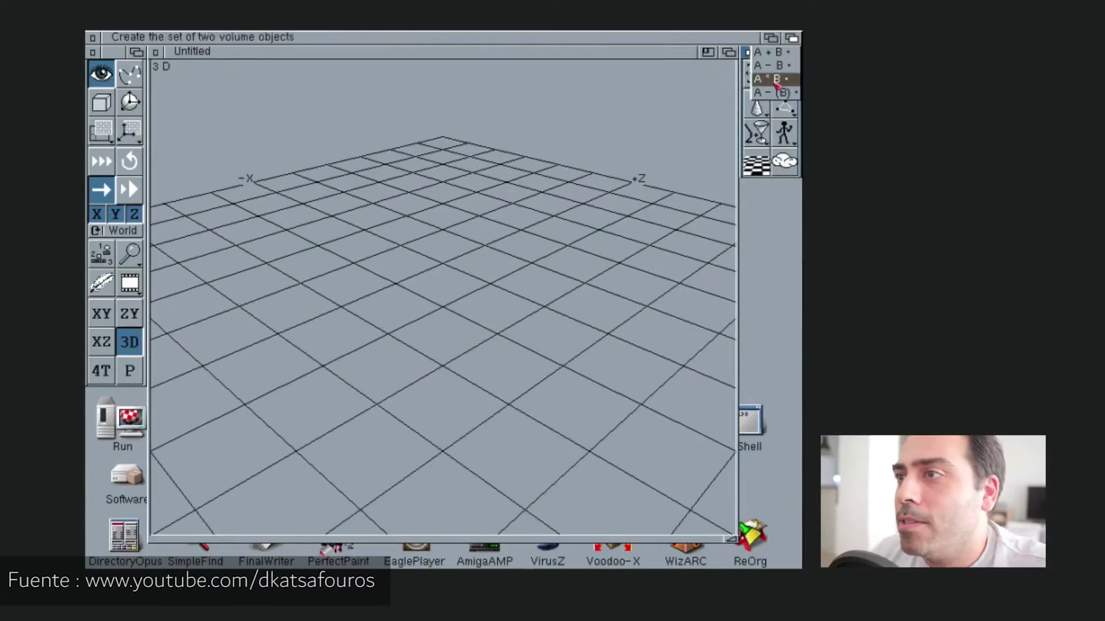
pyautogui.moveTo(784, 103); pyautogui.dragTo(757, 155)
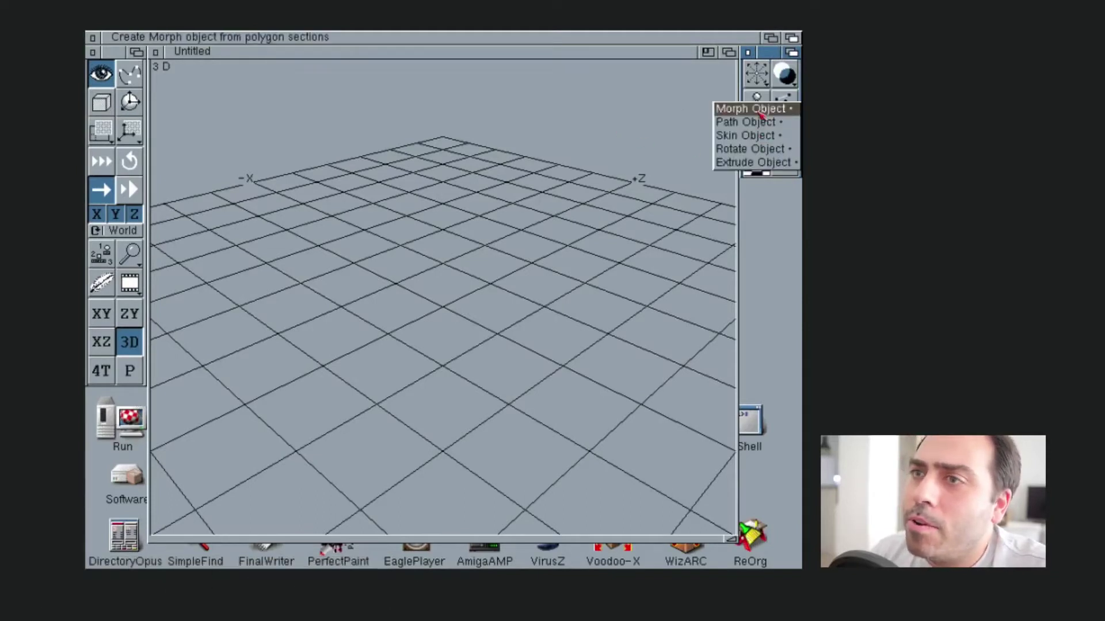
pyautogui.moveTo(756, 155); pyautogui.dragTo(748, 136)
pyautogui.moveTo(784, 99)
pyautogui.mouseDown()
pyautogui.moveTo(787, 110)
pyautogui.moveTo(702, 169)
pyautogui.moveTo(748, 159)
pyautogui.mouseUp()
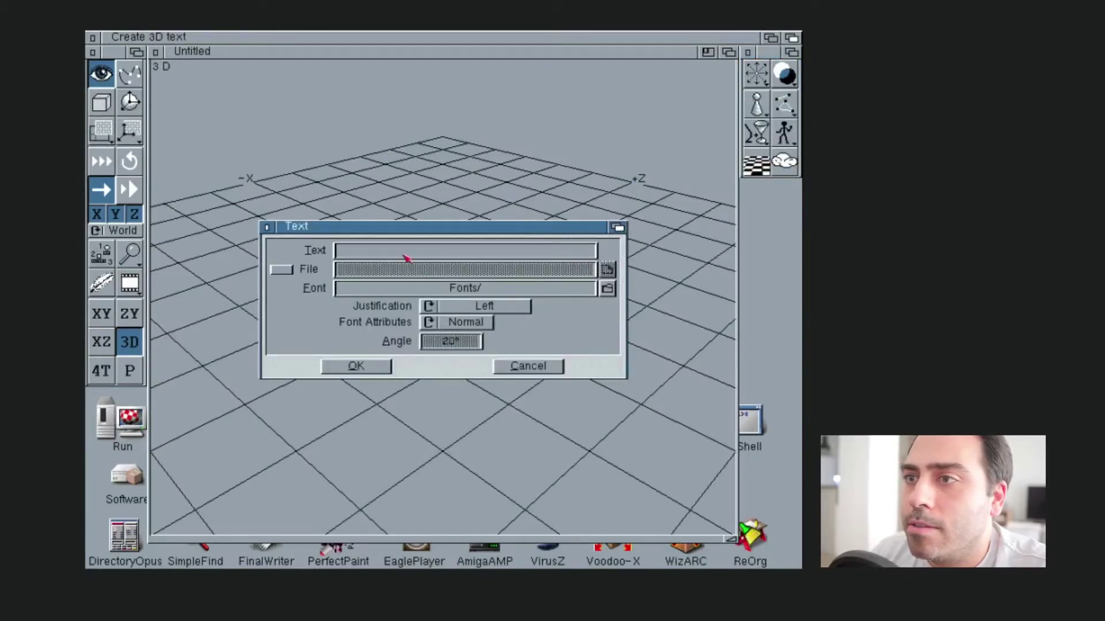
# Create 3D text reading 'Test', then zoom and orbit the view around it.
pyautogui.click(430, 253)
pyautogui.write('Test')
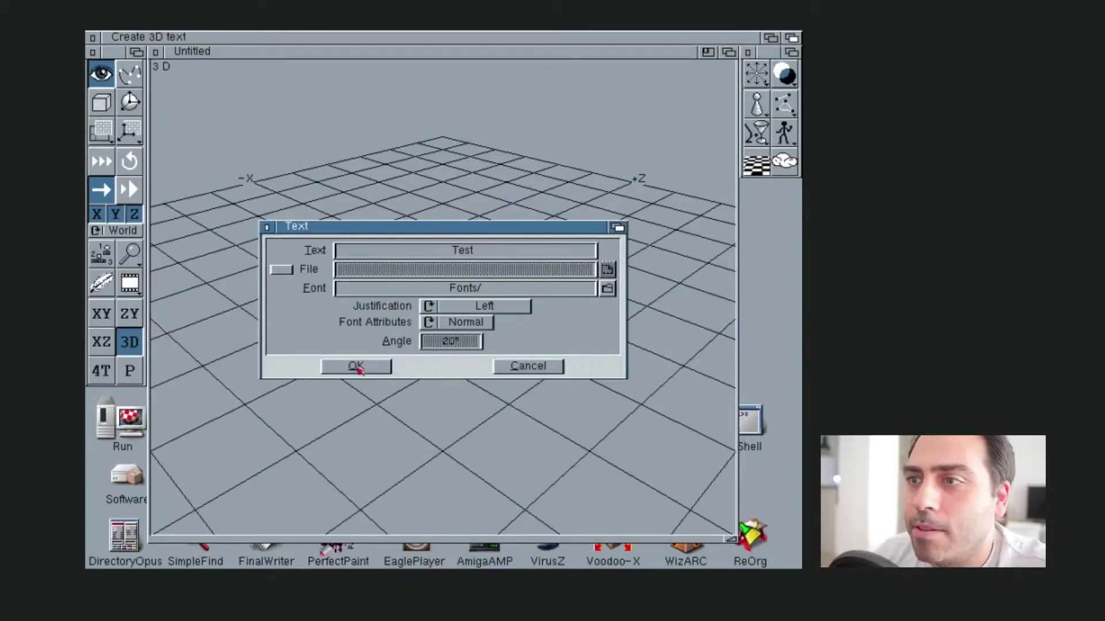
pyautogui.click(356, 367)
pyautogui.moveTo(346, 265)
pyautogui.mouseDown()
pyautogui.moveTo(288, 345)
pyautogui.moveTo(322, 380)
pyautogui.mouseUp()
pyautogui.click(127, 162)
pyautogui.moveTo(443, 299); pyautogui.dragTo(518, 299)
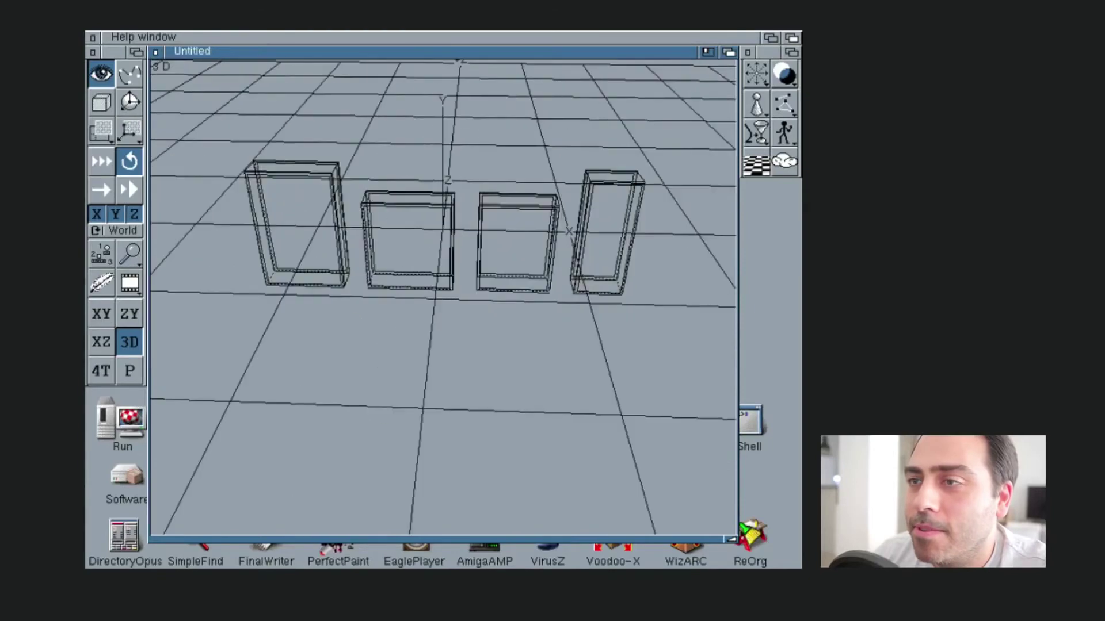
pyautogui.moveTo(518, 299)
pyautogui.mouseDown()
pyautogui.moveTo(506, 311)
pyautogui.moveTo(249, 346)
pyautogui.mouseUp()
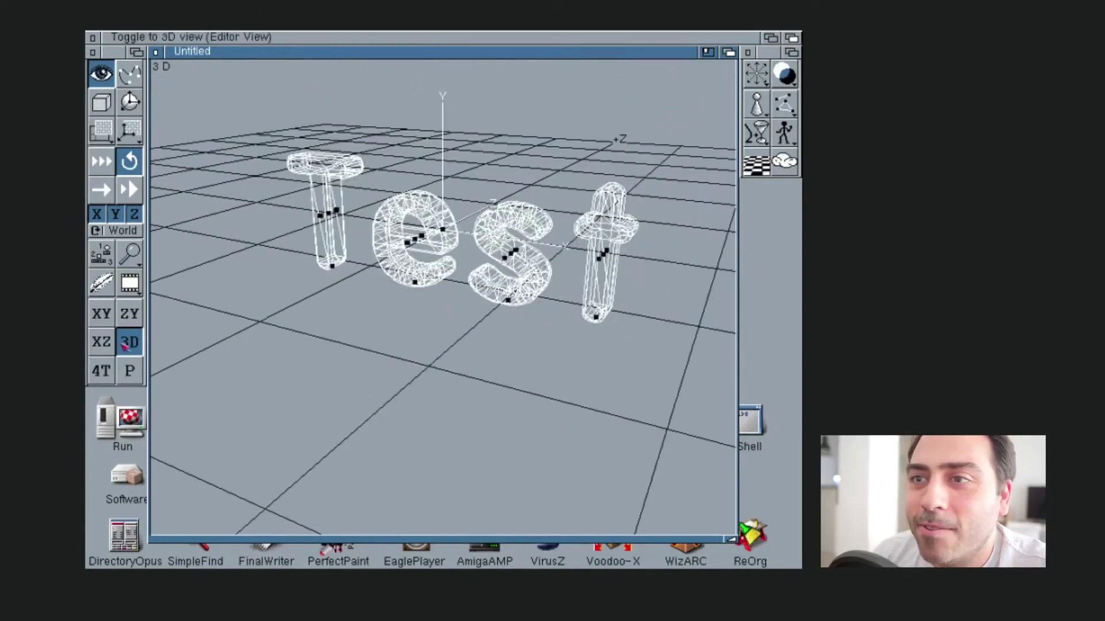
# Raytrace-render the scene, then open the Material Manager and move it down.
pyautogui.click(130, 284)
pyautogui.click(138, 317)
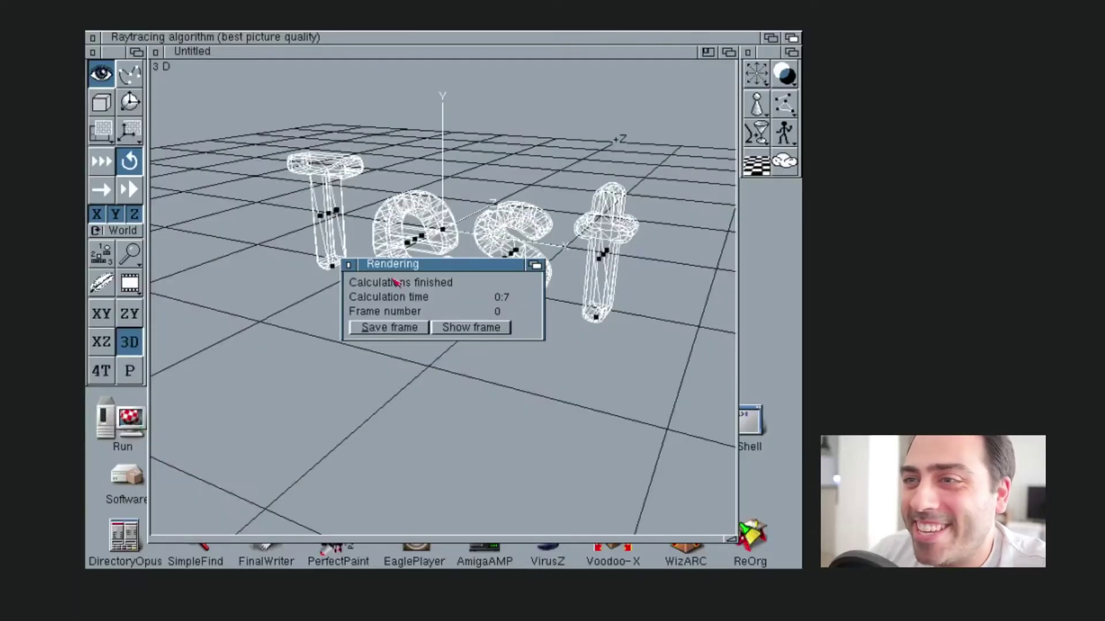
pyautogui.click(349, 265)
pyautogui.moveTo(133, 323); pyautogui.dragTo(599, 132, button='right')
pyautogui.moveTo(232, 38); pyautogui.dragTo(226, 387)
pyautogui.moveTo(458, 39)
pyautogui.mouseDown(button='right')
pyautogui.moveTo(532, 36)
pyautogui.moveTo(575, 115)
pyautogui.mouseUp(button='right')
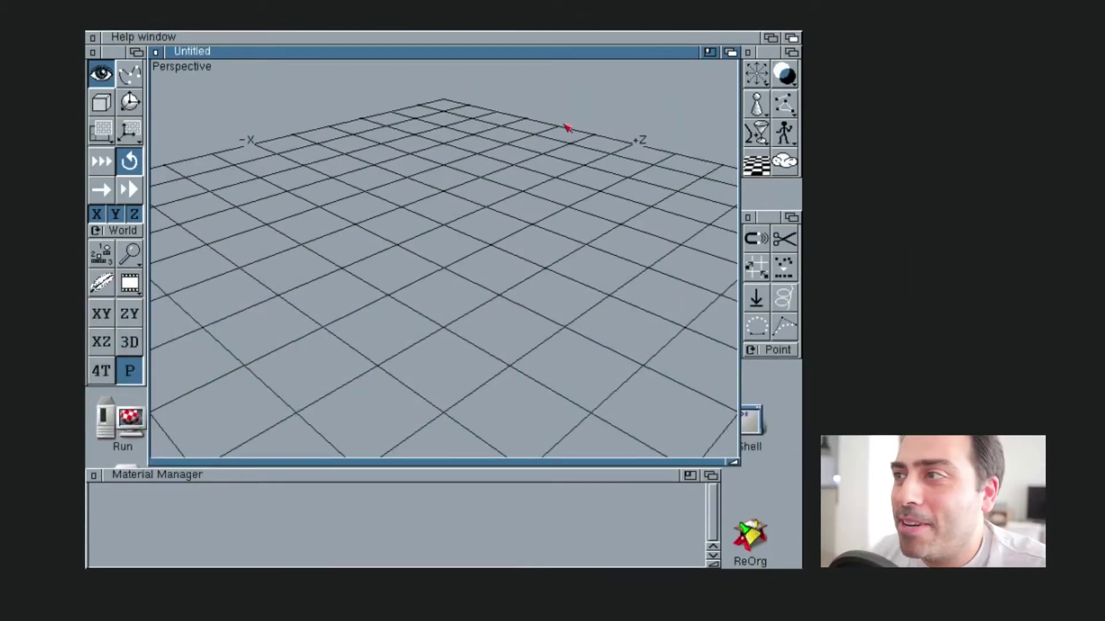
# Add a cylinder to the scene and cancel a second cylinder dialog.
pyautogui.click(758, 106)
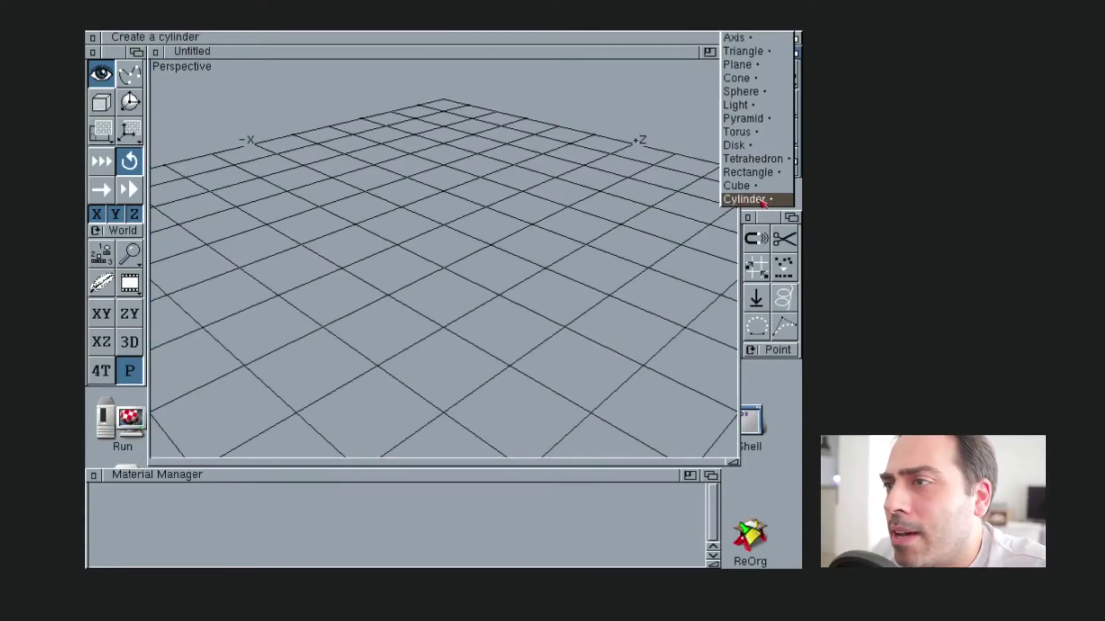
pyautogui.click(763, 202)
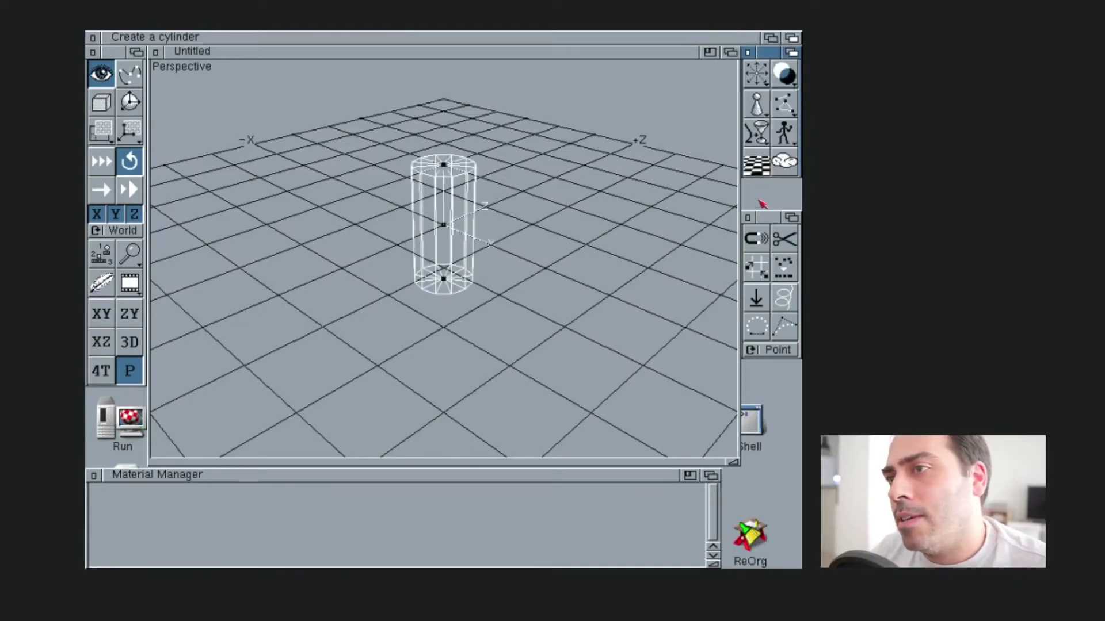
pyautogui.click(759, 126)
pyautogui.click(763, 199)
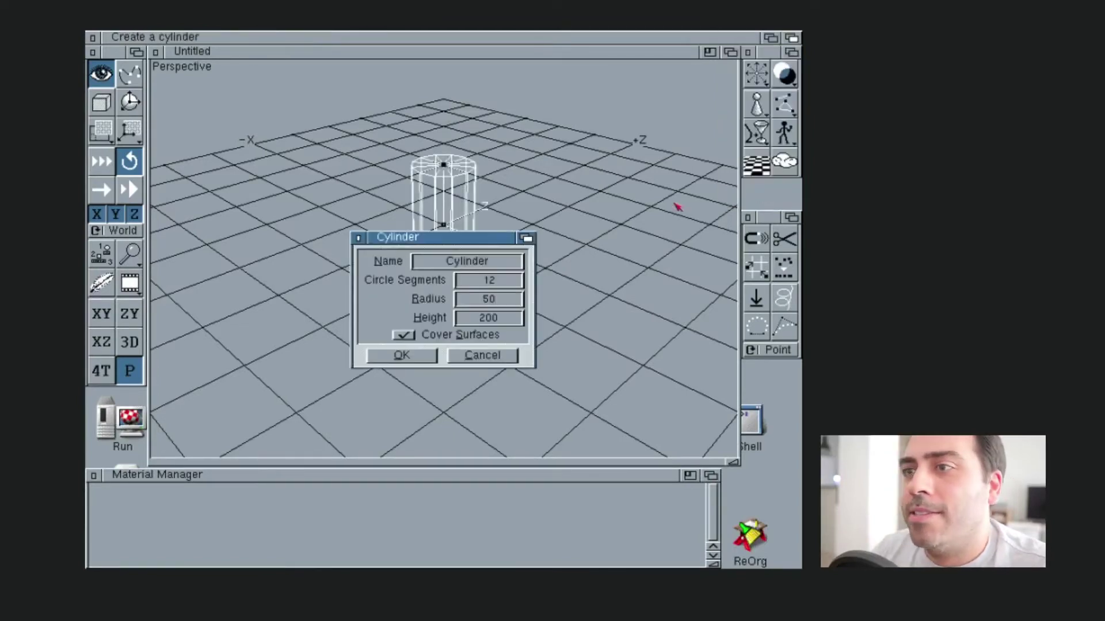
pyautogui.click(480, 357)
# Select the cylinder via Object Selection and delete it in the Object Manager.
pyautogui.rightClick(173, 35)
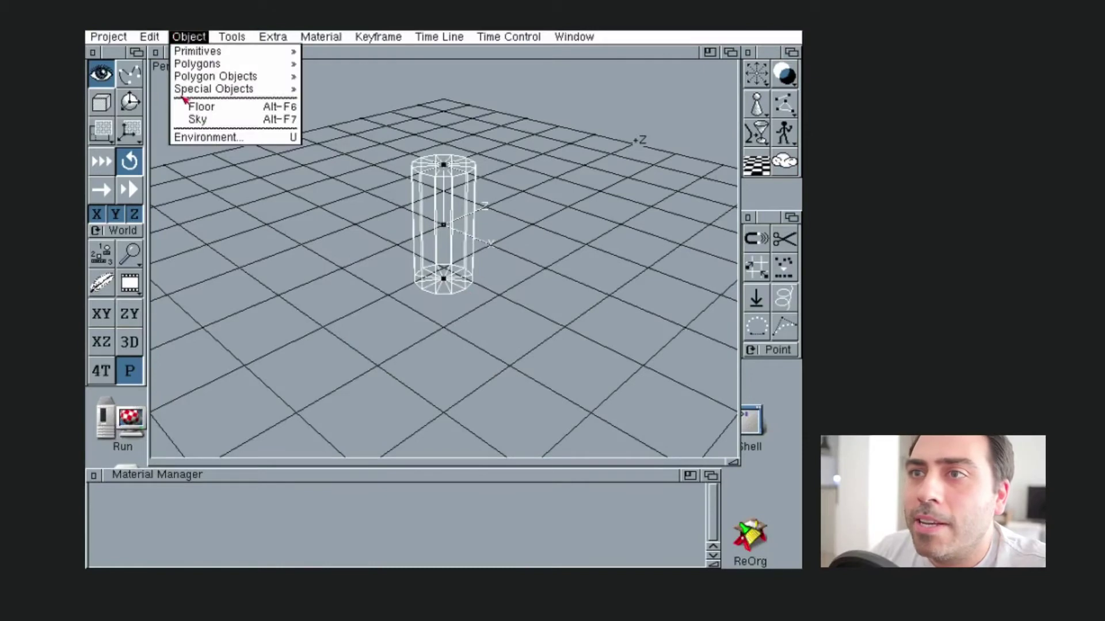
pyautogui.moveTo(183, 99); pyautogui.dragTo(180, 132, button='right')
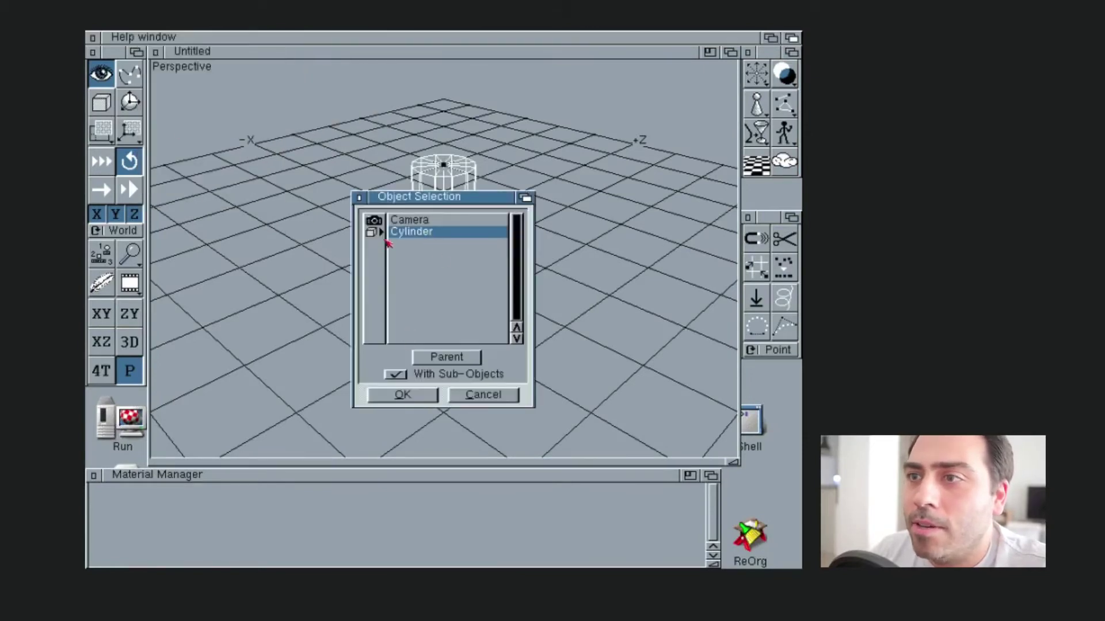
pyautogui.click(403, 395)
pyautogui.moveTo(168, 141); pyautogui.dragTo(163, 110, button='right')
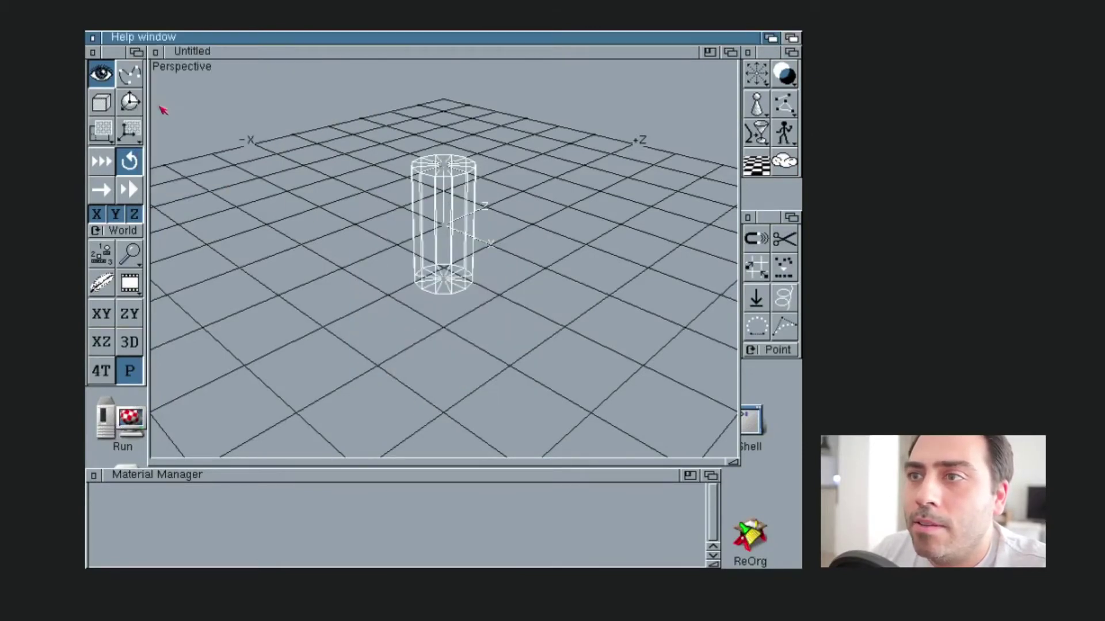
pyautogui.moveTo(191, 35); pyautogui.dragTo(184, 137, button='right')
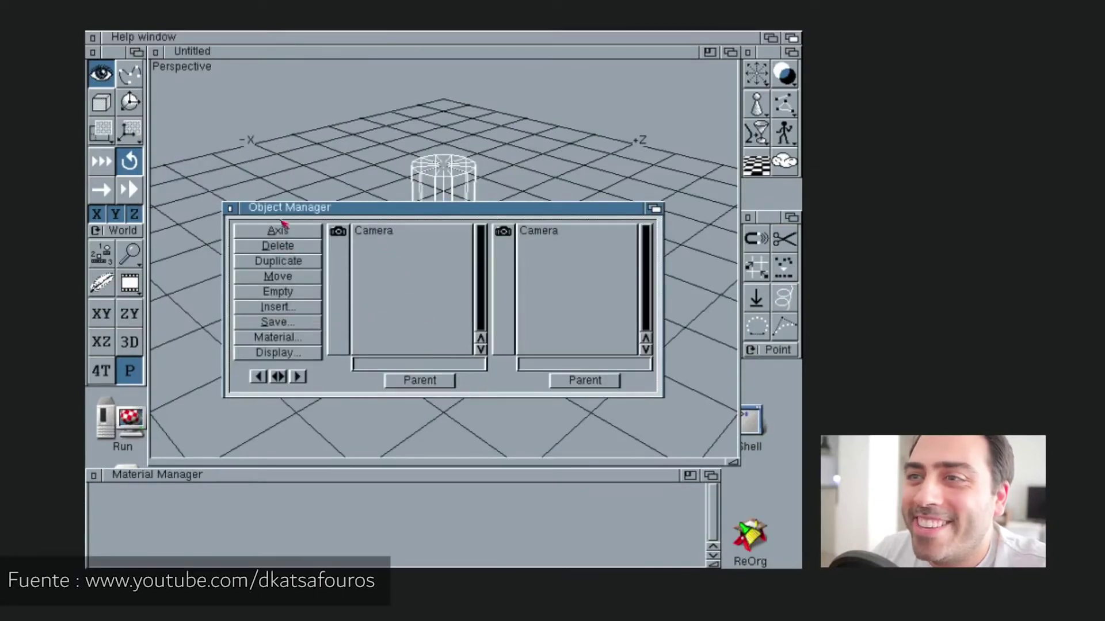
pyautogui.click(229, 207)
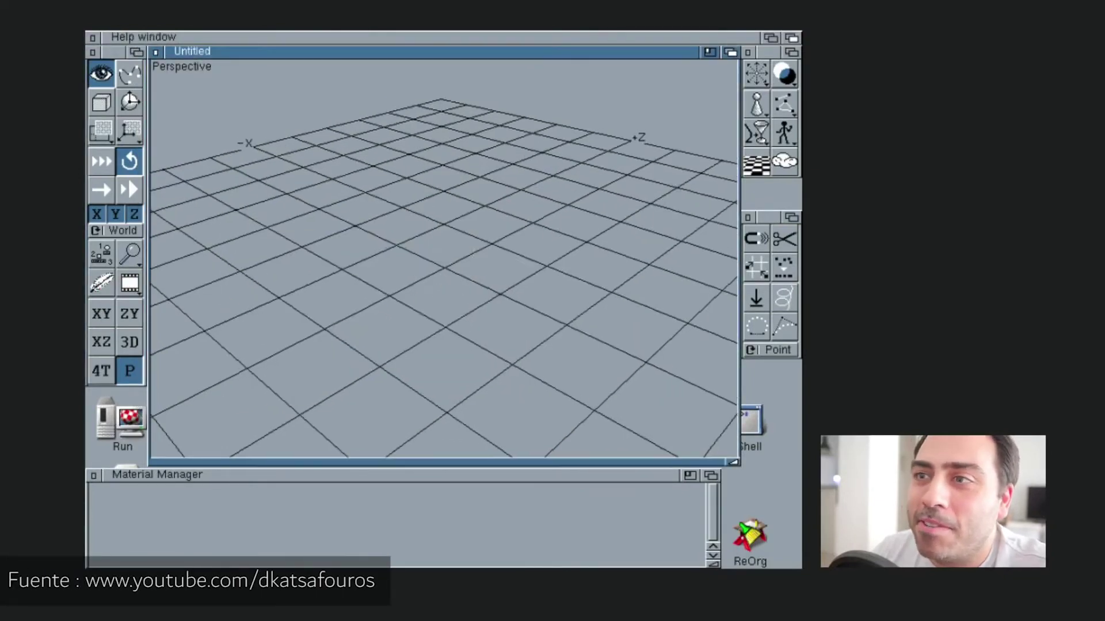
# Create a new cylinder with 8 circle segments.
pyautogui.click(102, 184)
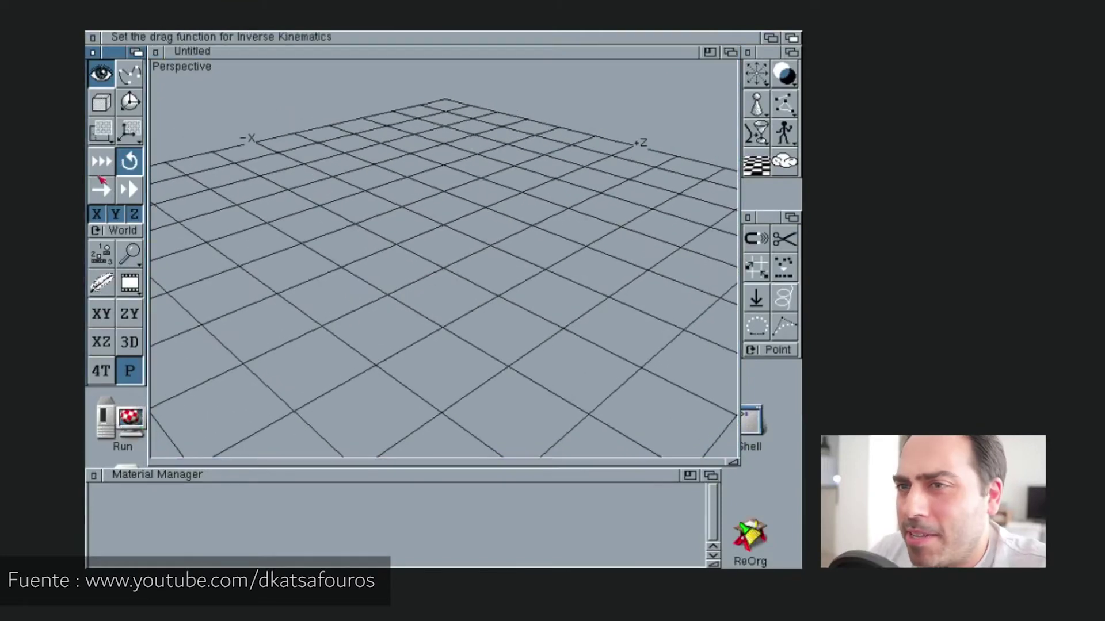
pyautogui.moveTo(757, 104); pyautogui.dragTo(755, 201)
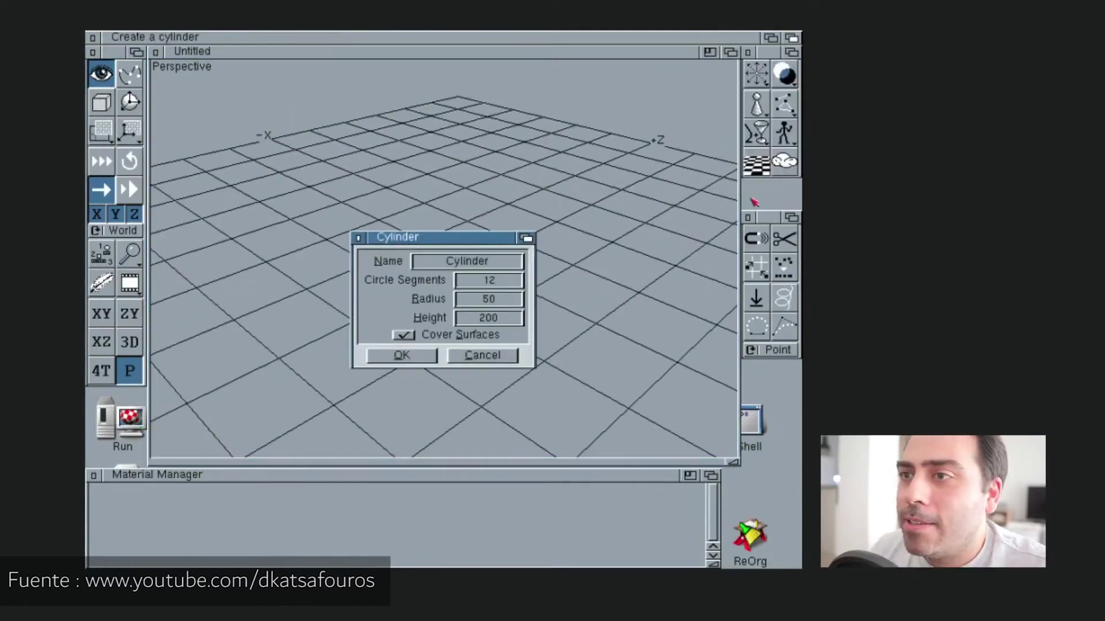
pyautogui.moveTo(426, 238); pyautogui.dragTo(424, 197)
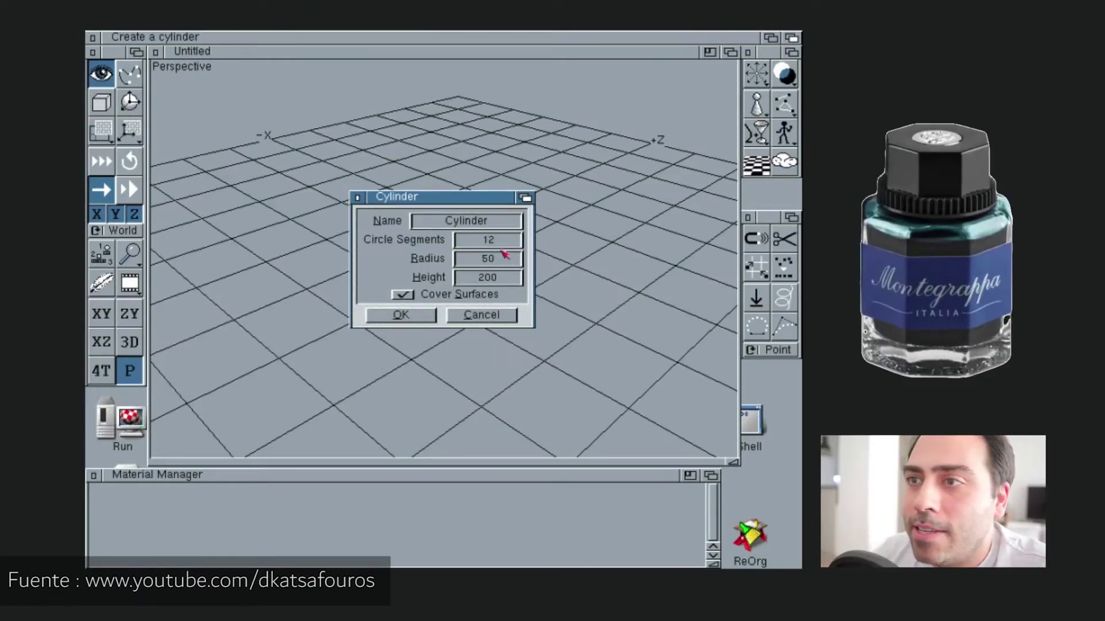
pyautogui.press('Tab')
pyautogui.press('BackSpace')
pyautogui.press('BackSpace')
pyautogui.write('8')
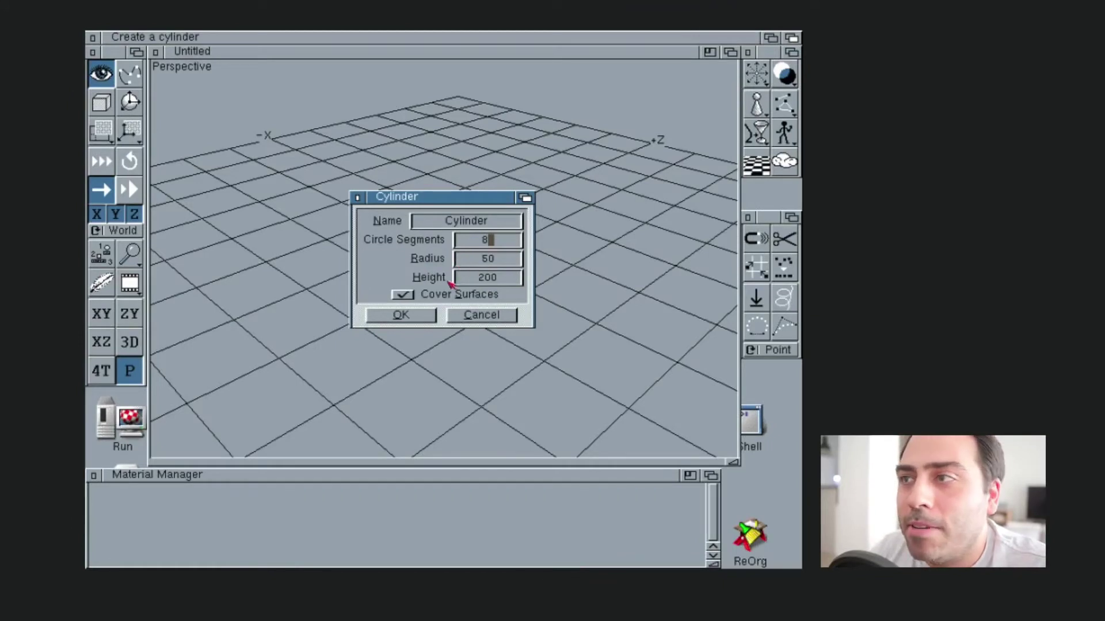
pyautogui.click(406, 320)
# Switch to the four-view layout, pan the views, and browse the polygon shape options.
pyautogui.moveTo(486, 184); pyautogui.dragTo(454, 173)
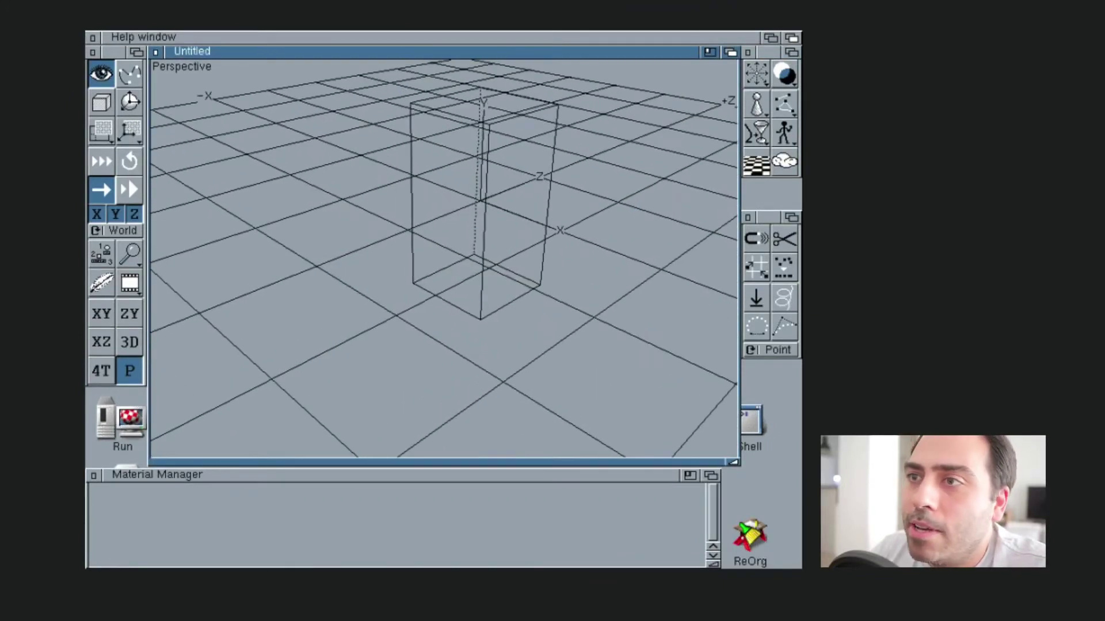
pyautogui.click(101, 370)
pyautogui.moveTo(305, 344); pyautogui.dragTo(321, 364)
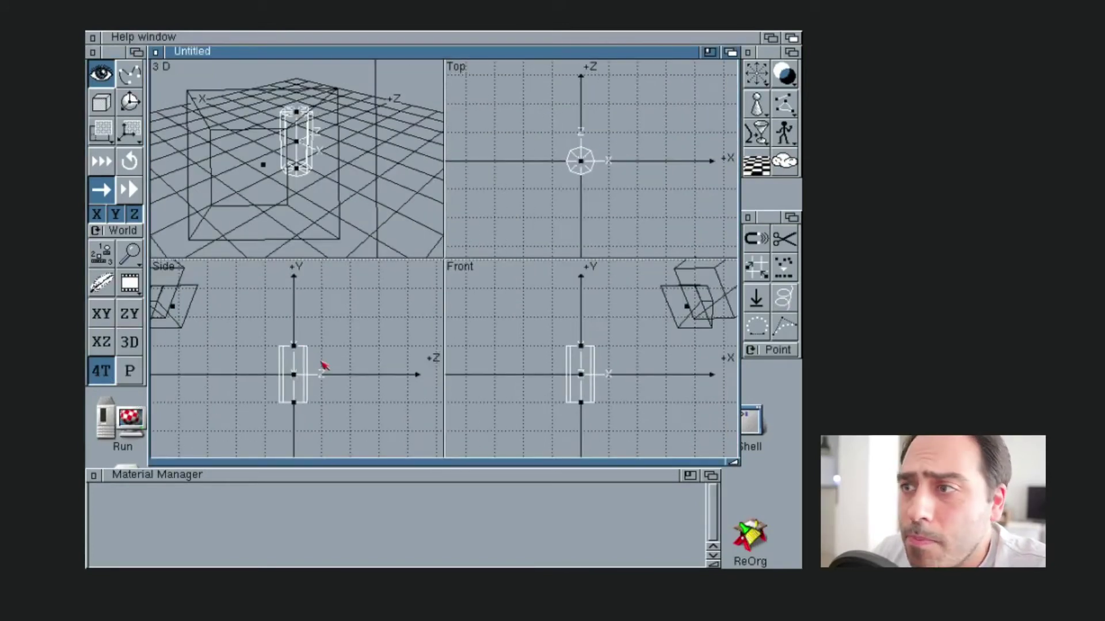
pyautogui.click(783, 103)
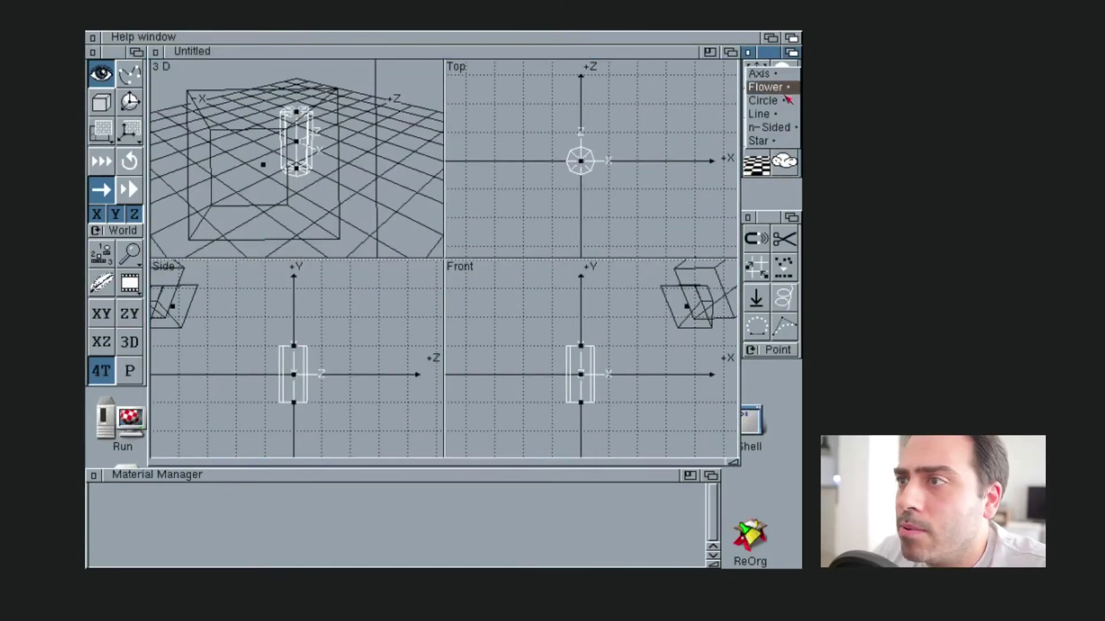
pyautogui.click(682, 142)
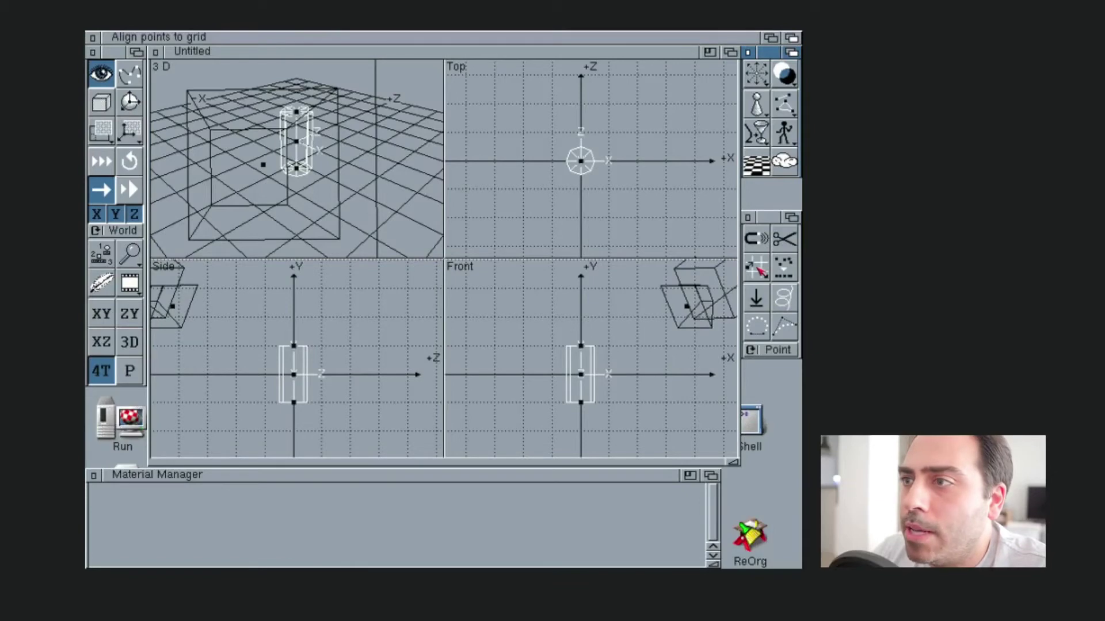
pyautogui.click(759, 268)
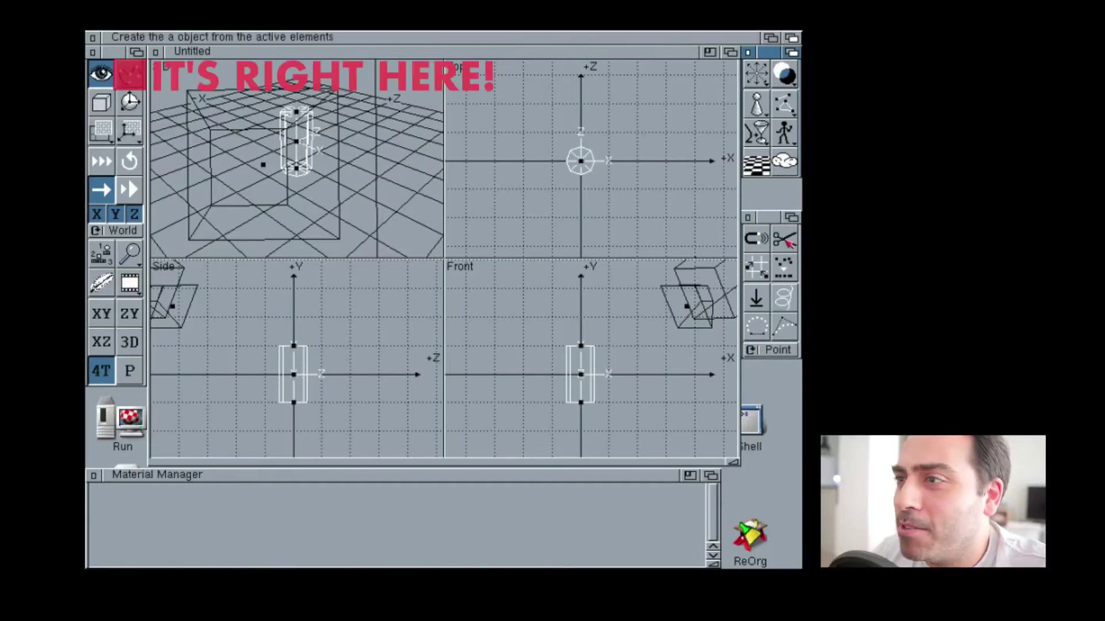
pyautogui.rightClick(165, 36)
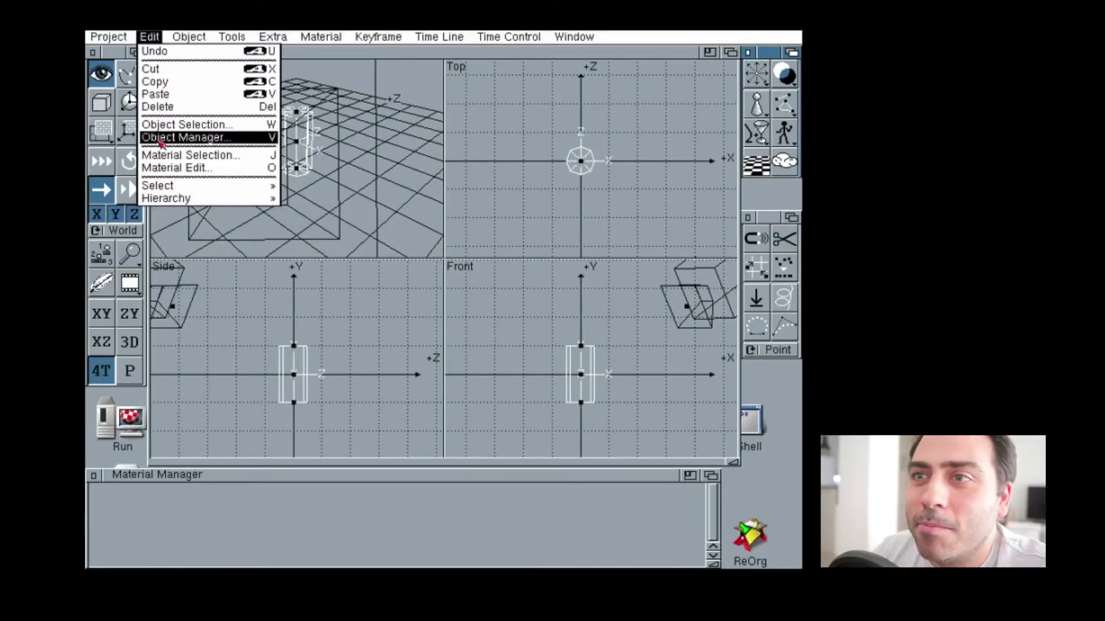
# Make the cylinder the active object in the Object Manager and orbit the 3D view.
pyautogui.moveTo(166, 35); pyautogui.dragTo(150, 138, button='right')
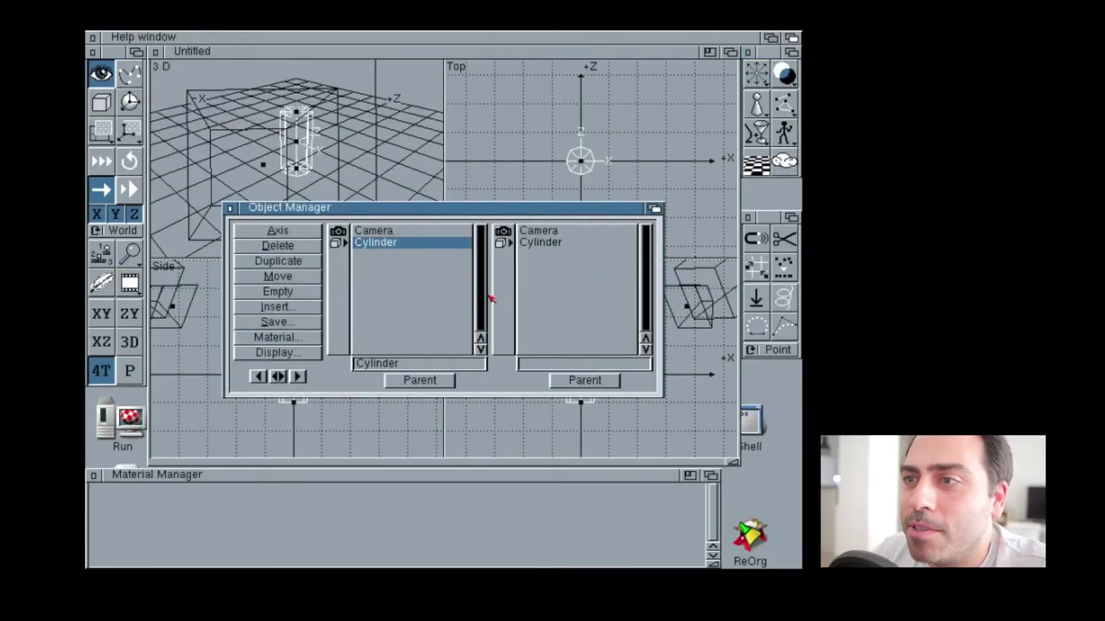
pyautogui.click(545, 244)
pyautogui.click(373, 244)
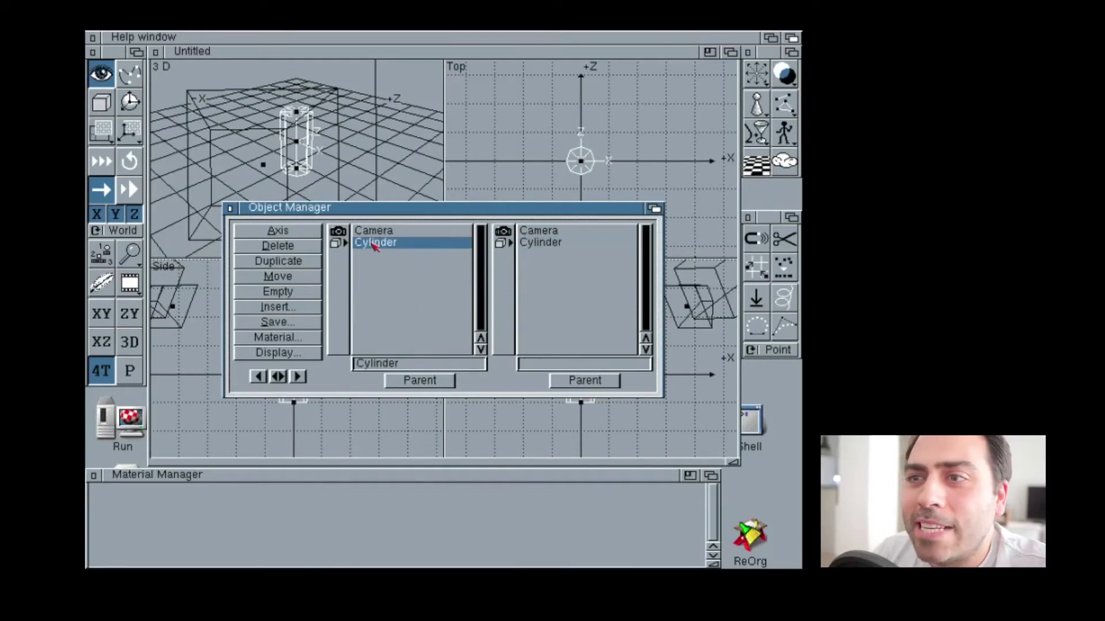
pyautogui.click(230, 209)
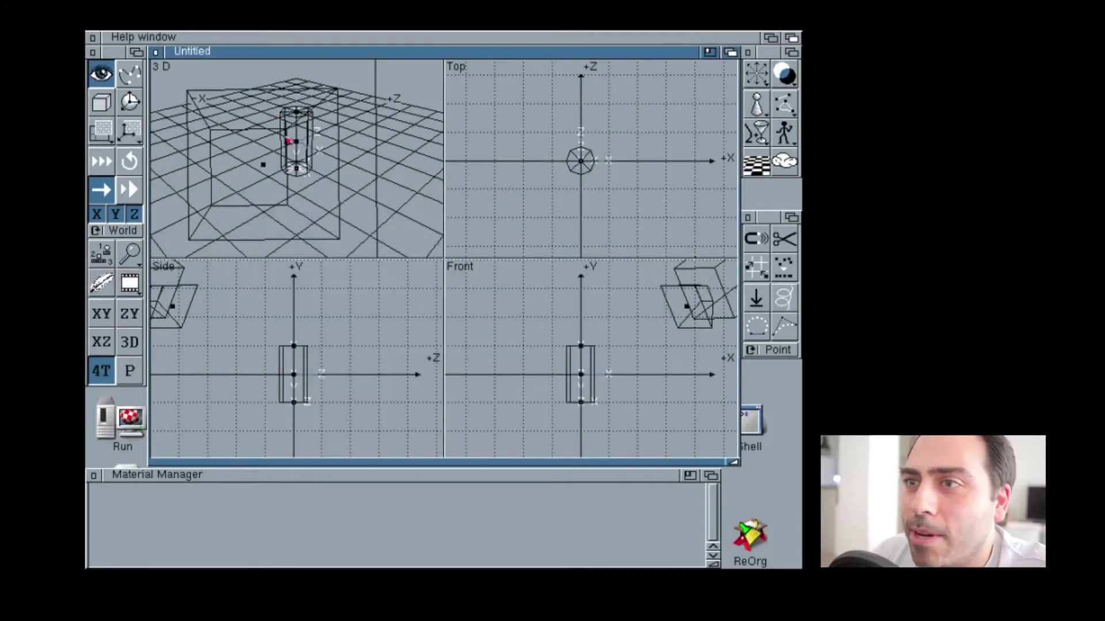
pyautogui.moveTo(305, 131); pyautogui.dragTo(294, 164)
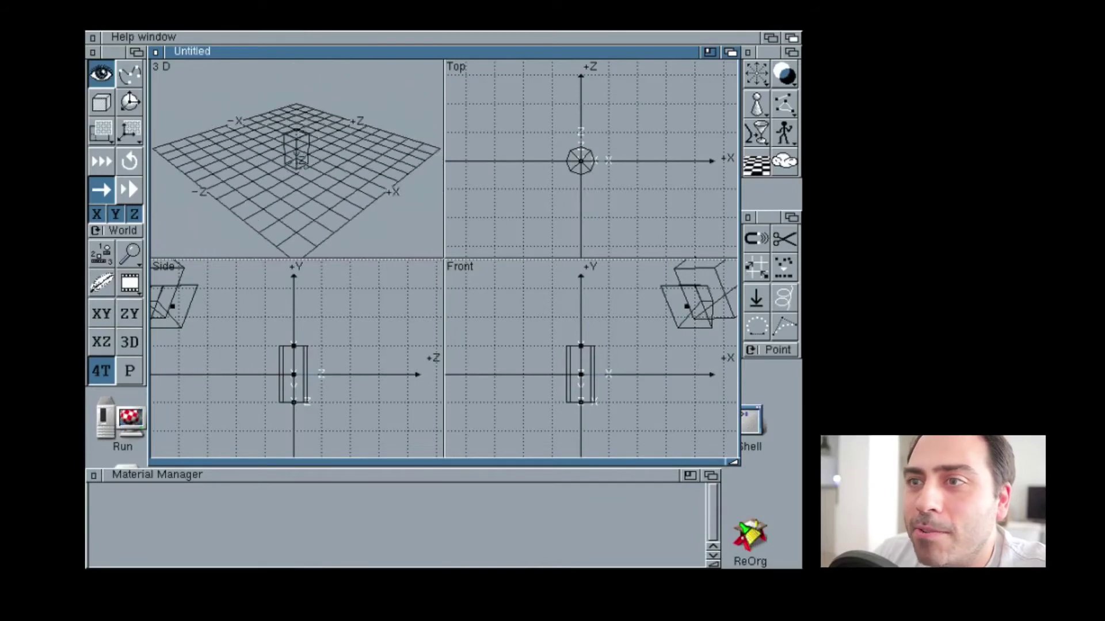
pyautogui.moveTo(294, 164)
pyautogui.mouseDown()
pyautogui.moveTo(315, 156)
pyautogui.moveTo(235, 193)
pyautogui.mouseUp()
# Switch to point editing and pull a cylinder point out along X.
pyautogui.click(129, 161)
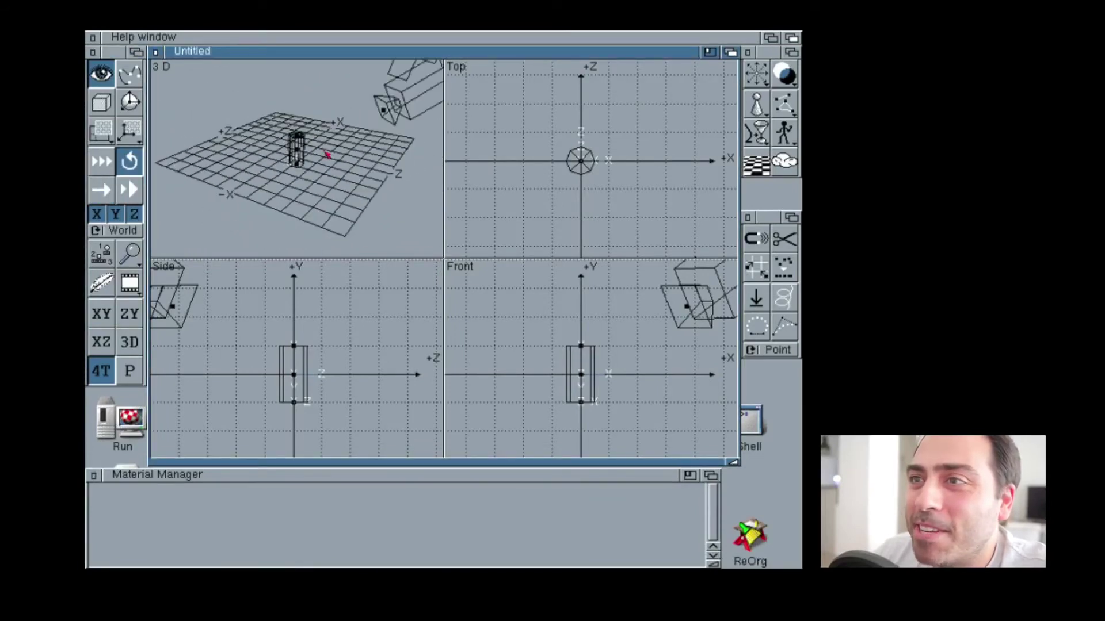
pyautogui.click(129, 74)
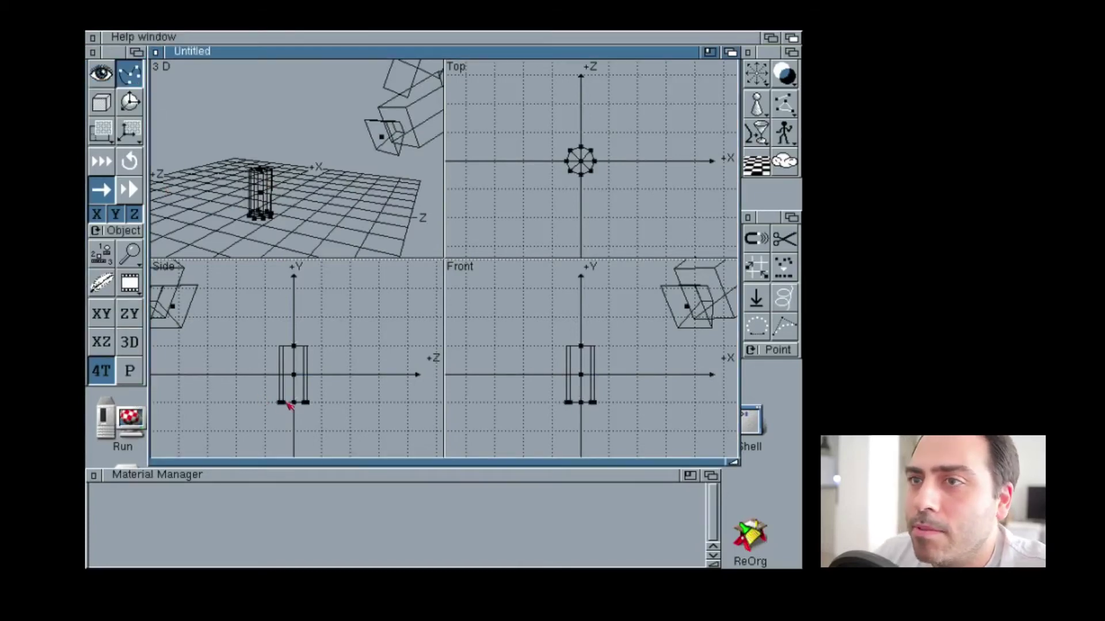
pyautogui.moveTo(256, 395); pyautogui.dragTo(258, 356, button='right')
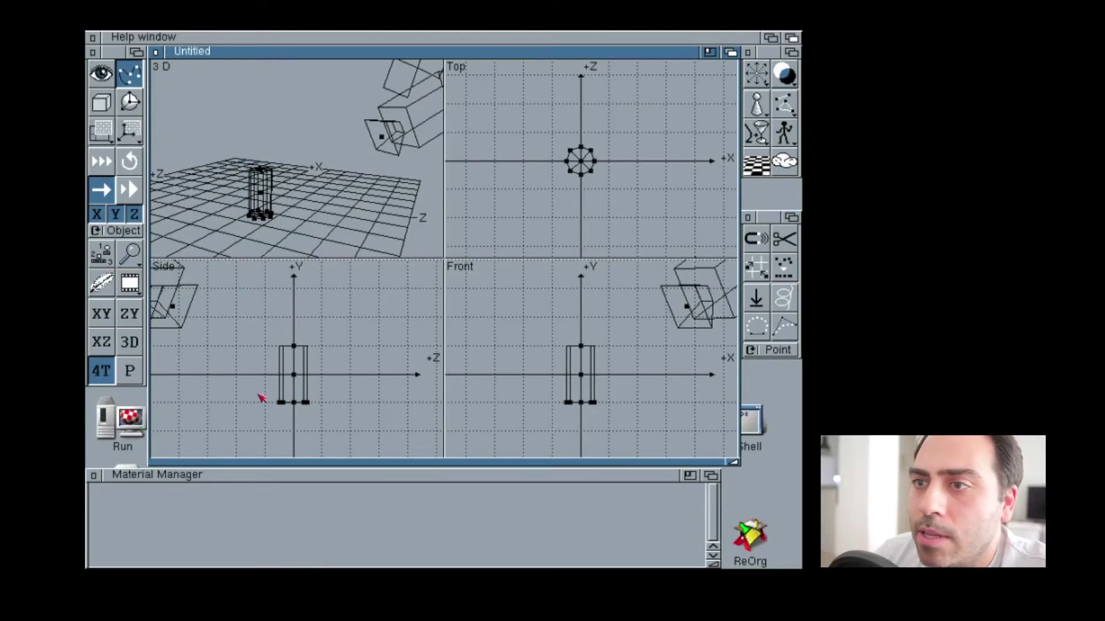
pyautogui.moveTo(187, 34); pyautogui.dragTo(196, 134, button='right')
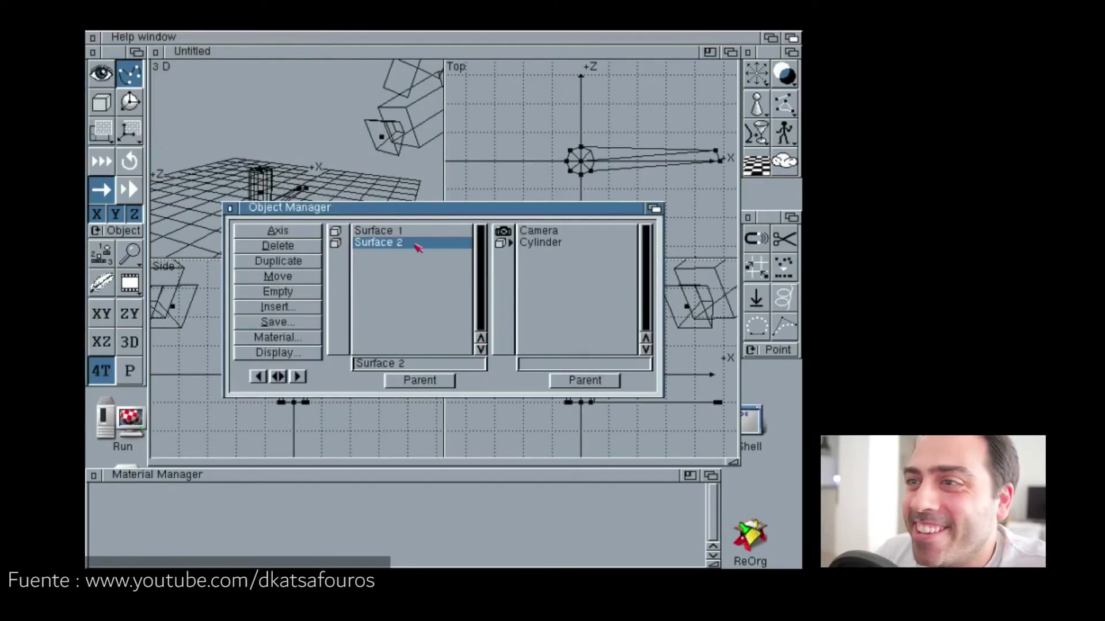
# Delete the cylinder and create a cube with 200-unit edges at the origin.
pyautogui.click(533, 244)
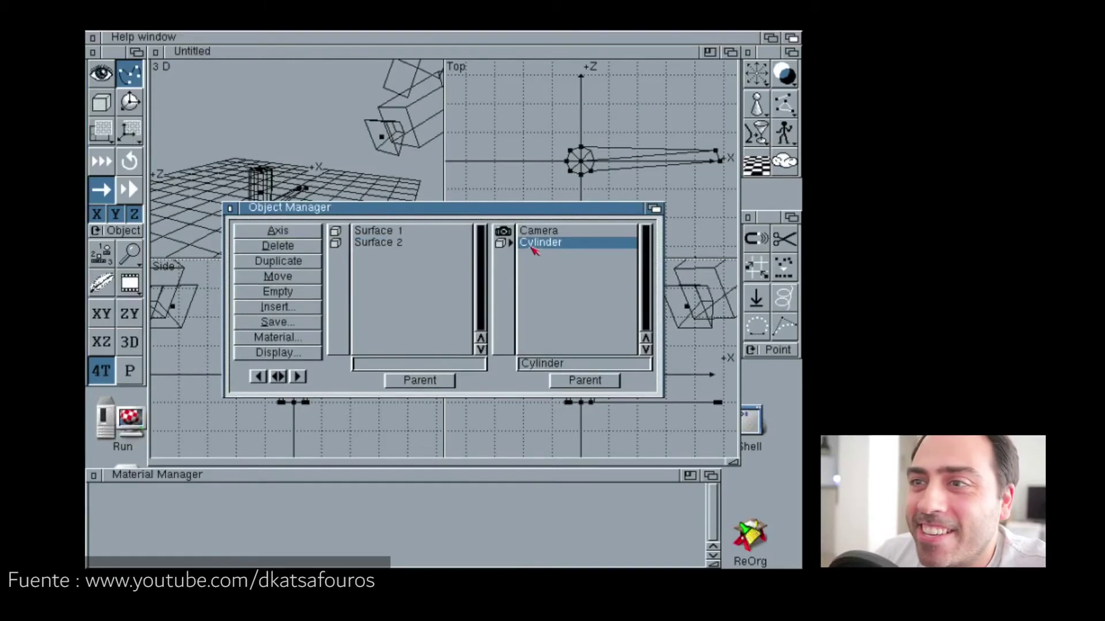
pyautogui.click(294, 247)
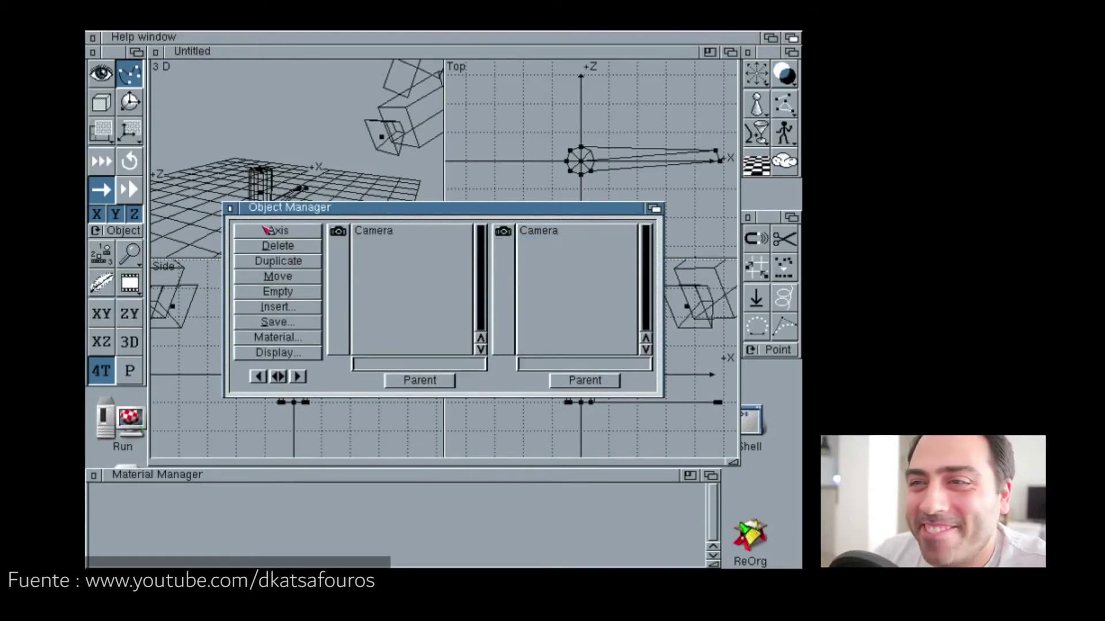
pyautogui.click(231, 209)
pyautogui.click(757, 113)
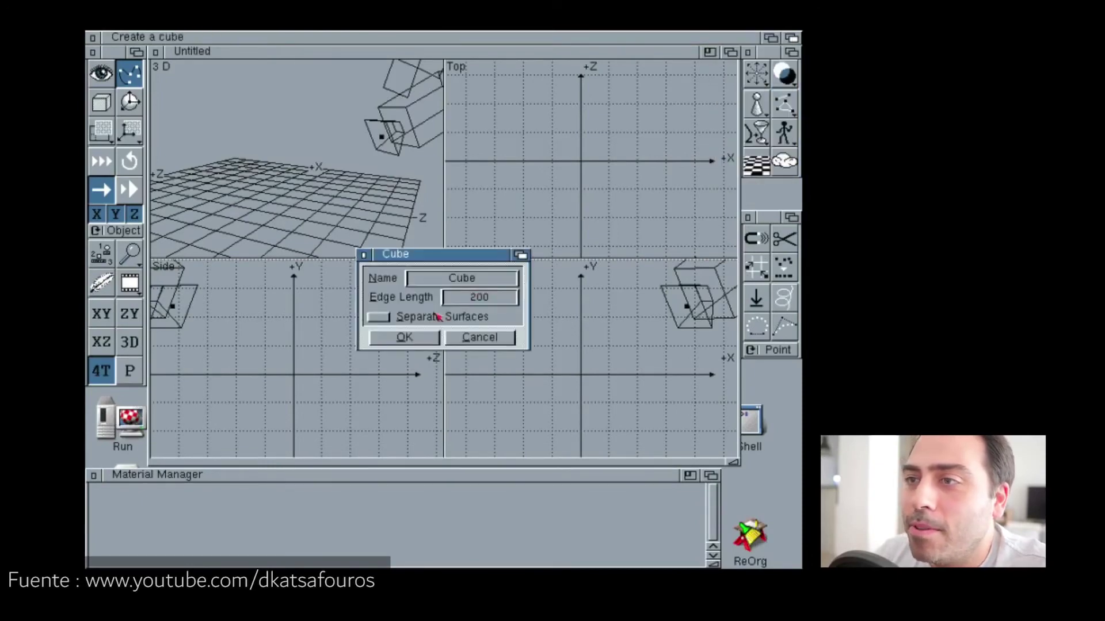
pyautogui.click(407, 338)
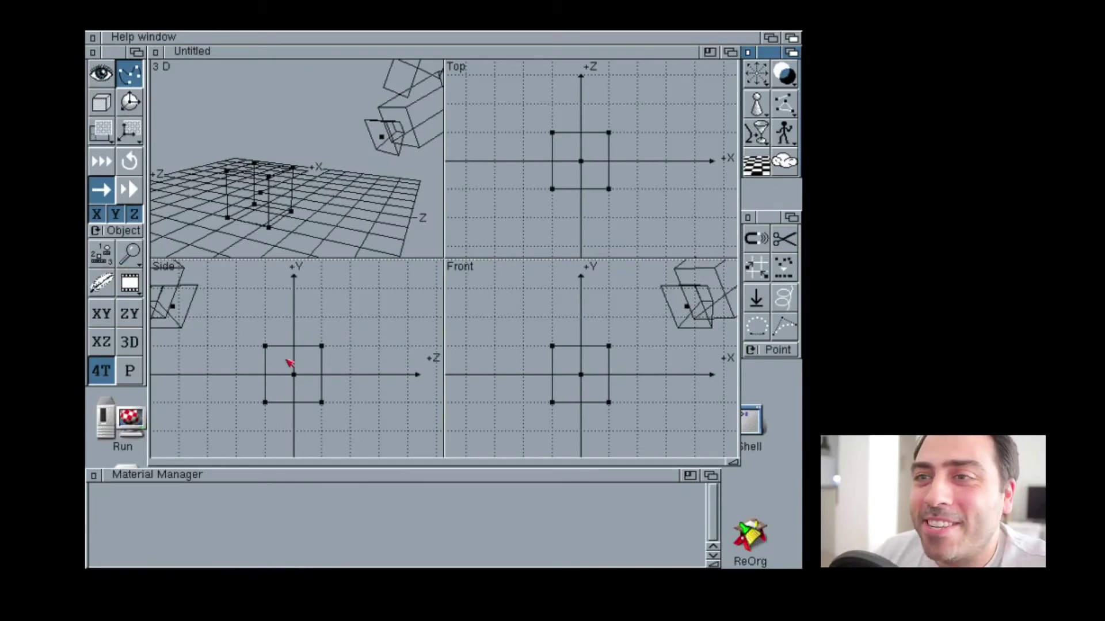
pyautogui.moveTo(212, 37)
pyautogui.mouseDown(button='right')
pyautogui.moveTo(216, 69)
pyautogui.moveTo(186, 36)
pyautogui.mouseUp(button='right')
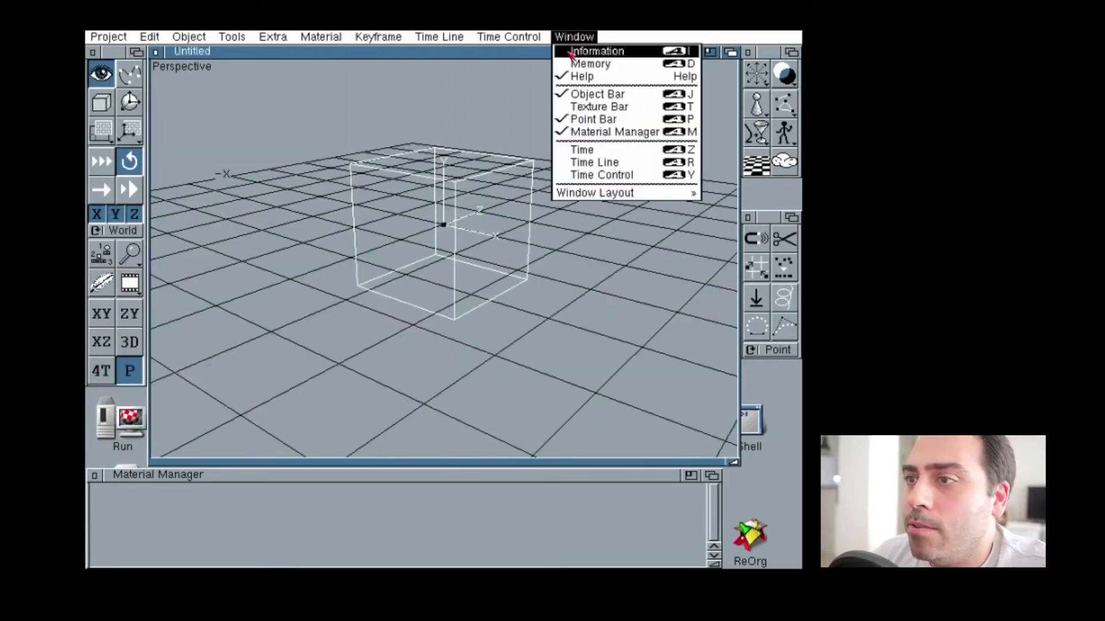
# Set the cube's Position Y to 100 in the Information window.
pyautogui.moveTo(187, 36); pyautogui.dragTo(570, 50, button='right')
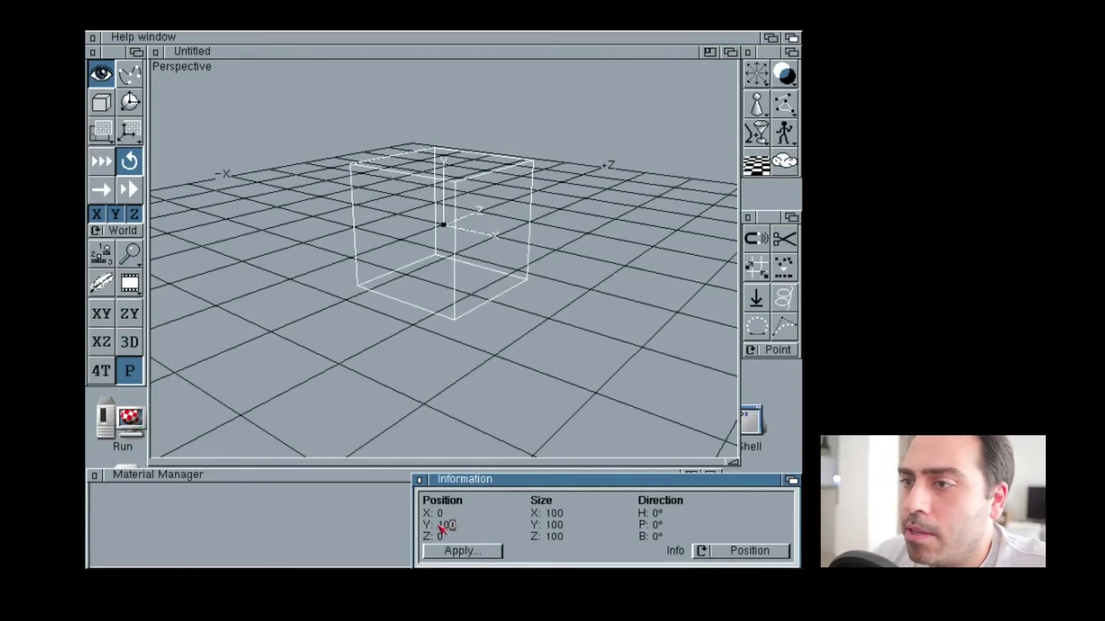
pyautogui.click(454, 552)
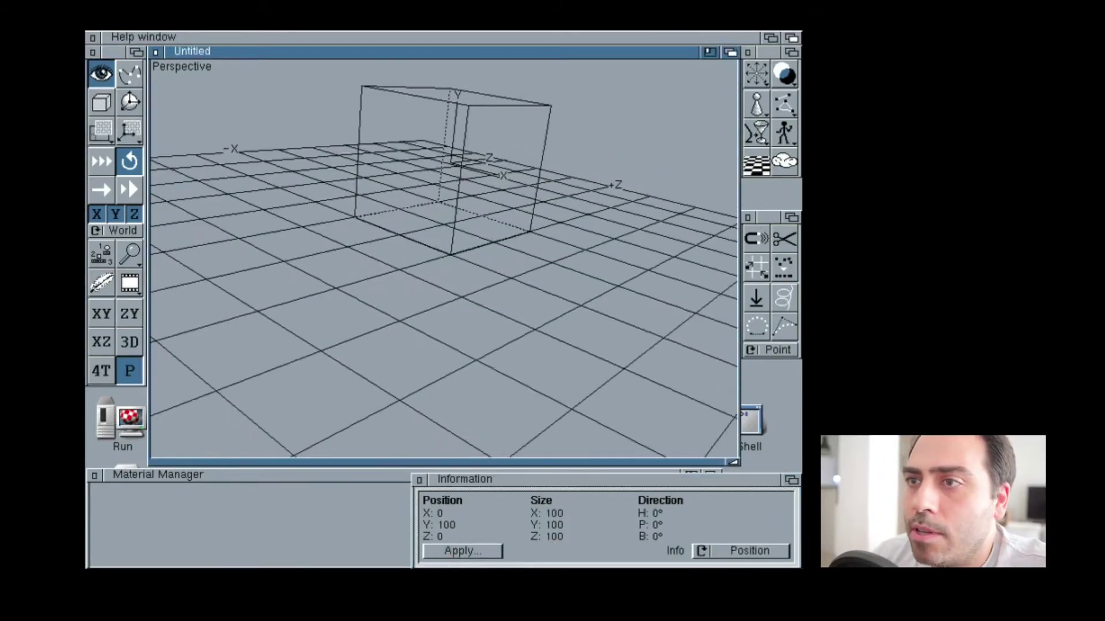
pyautogui.click(112, 163)
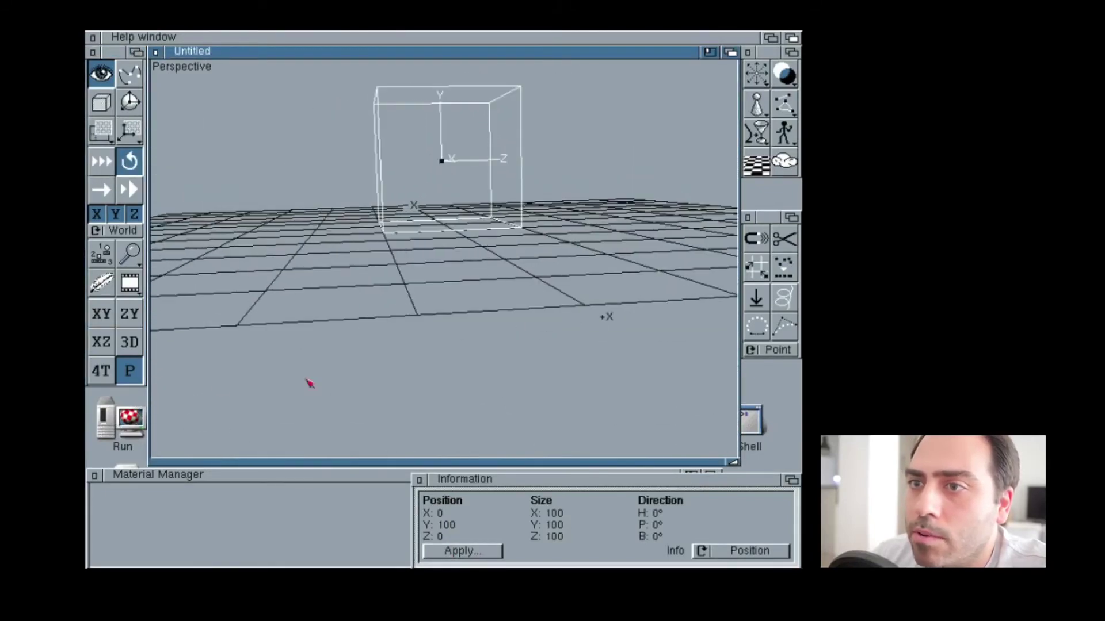
pyautogui.moveTo(213, 89)
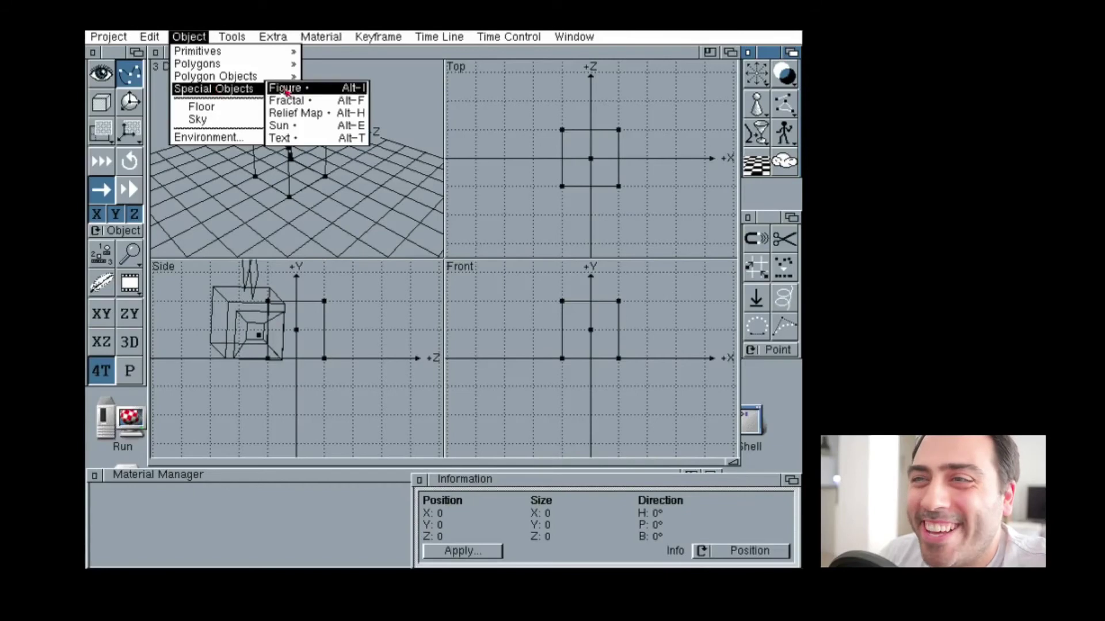
# Add a human figure and a fractal landscape from the special objects.
pyautogui.click(289, 91)
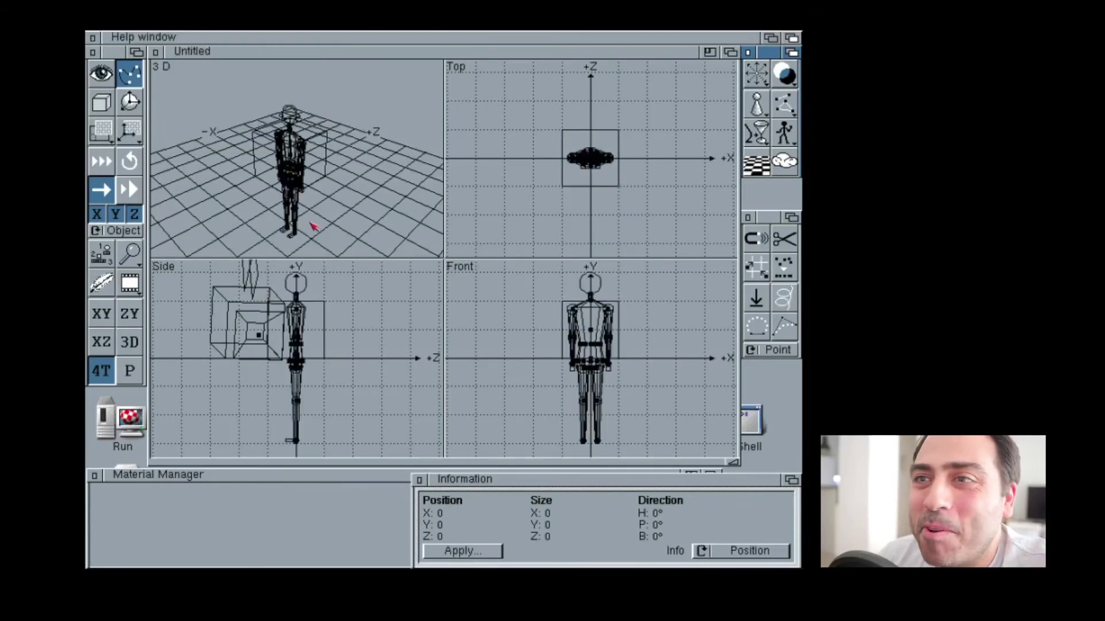
pyautogui.moveTo(239, 36); pyautogui.dragTo(326, 105, button='right')
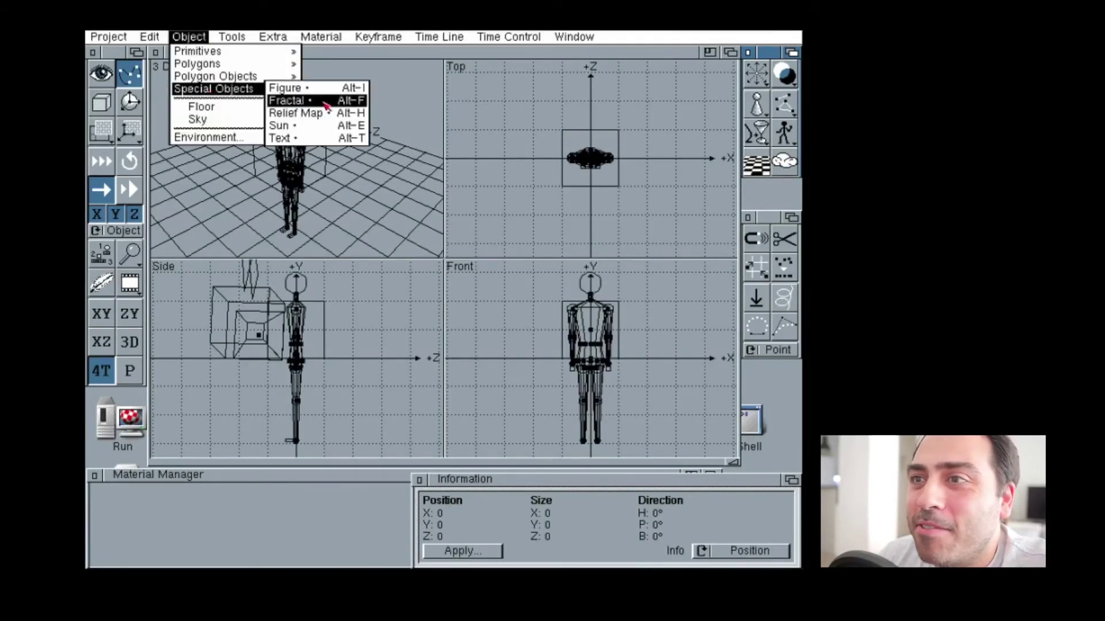
pyautogui.moveTo(326, 105); pyautogui.dragTo(326, 105, button='right')
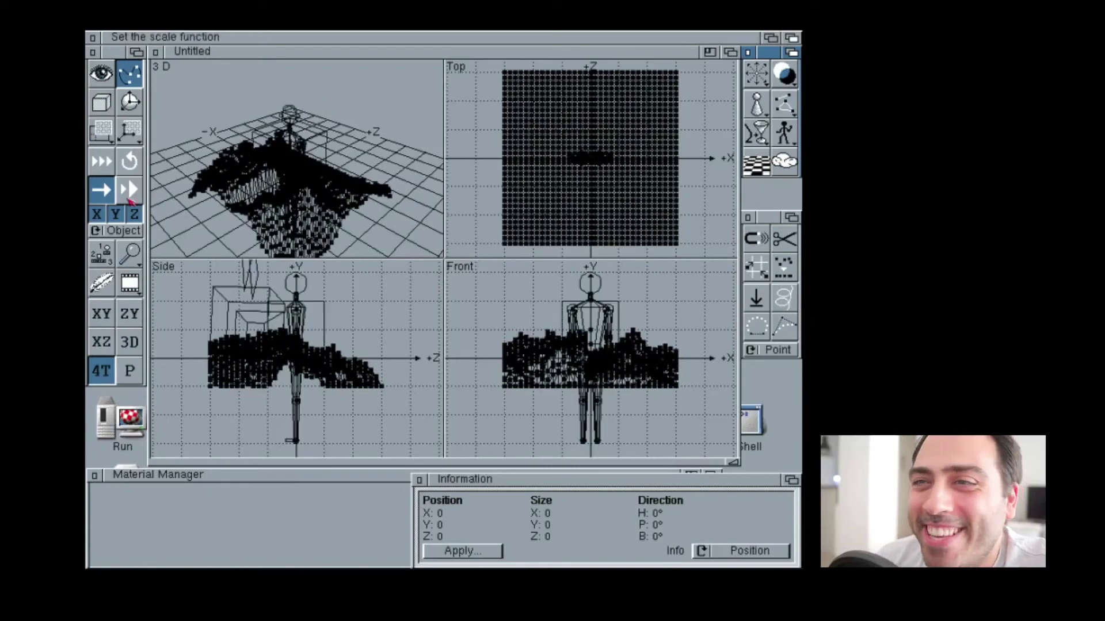
# Switch to a single orbited 3D view and choose Raytracing as the render method.
pyautogui.press('F1')
pyautogui.moveTo(389, 208)
pyautogui.mouseDown()
pyautogui.moveTo(641, 246)
pyautogui.moveTo(553, 178)
pyautogui.mouseUp()
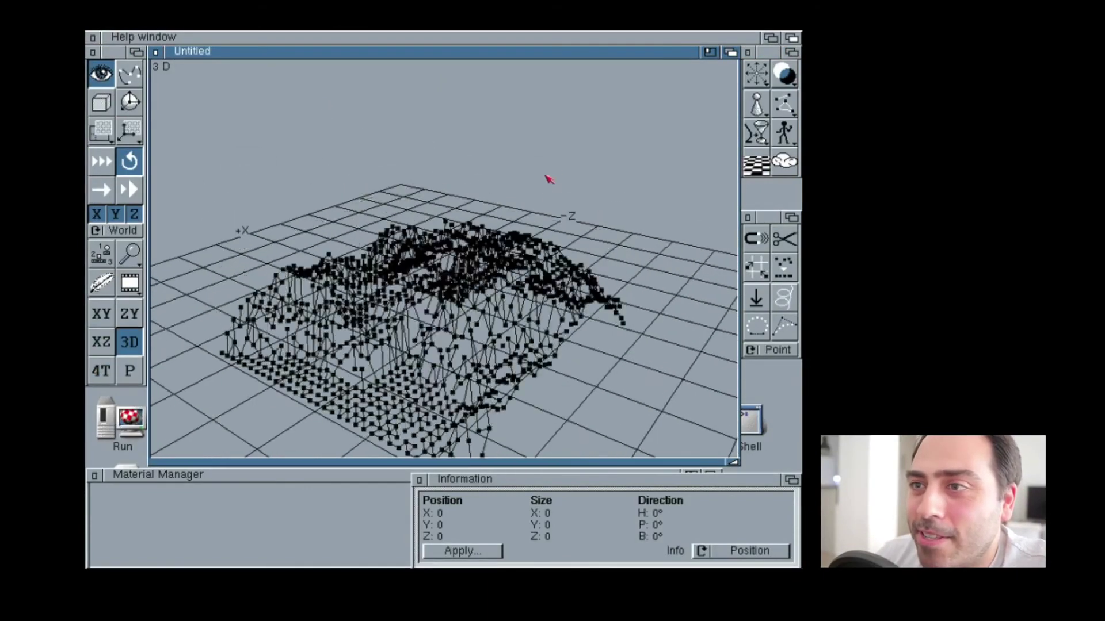
pyautogui.click(418, 479)
pyautogui.moveTo(537, 217)
pyautogui.mouseDown()
pyautogui.moveTo(609, 167)
pyautogui.moveTo(549, 224)
pyautogui.mouseUp()
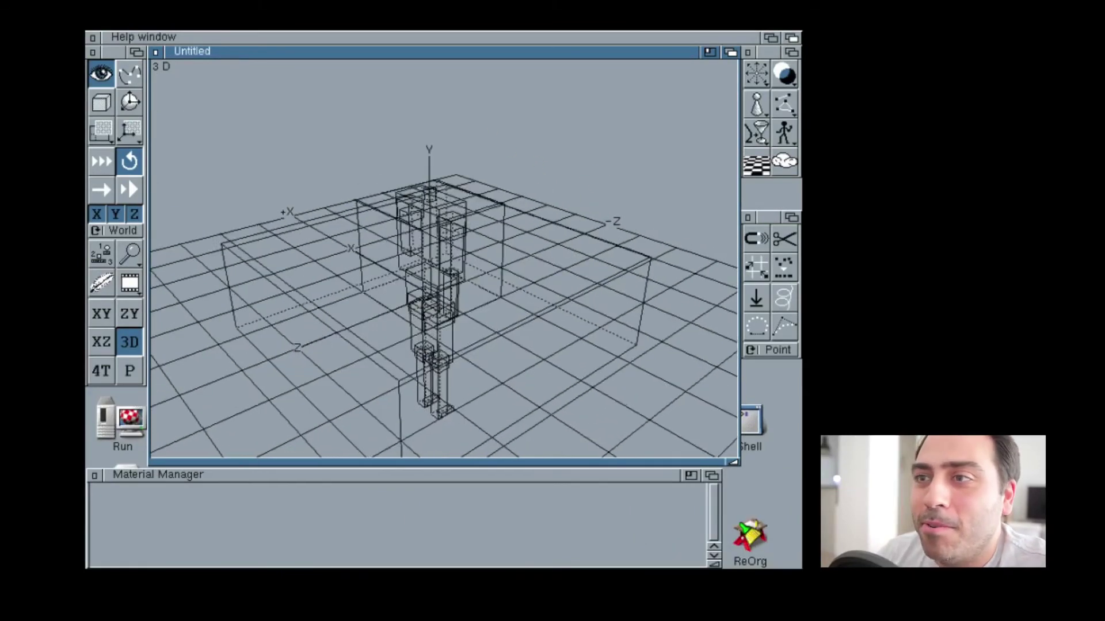
pyautogui.moveTo(130, 282)
pyautogui.mouseDown()
pyautogui.moveTo(157, 282)
pyautogui.moveTo(138, 318)
pyautogui.mouseUp()
pyautogui.click(137, 317)
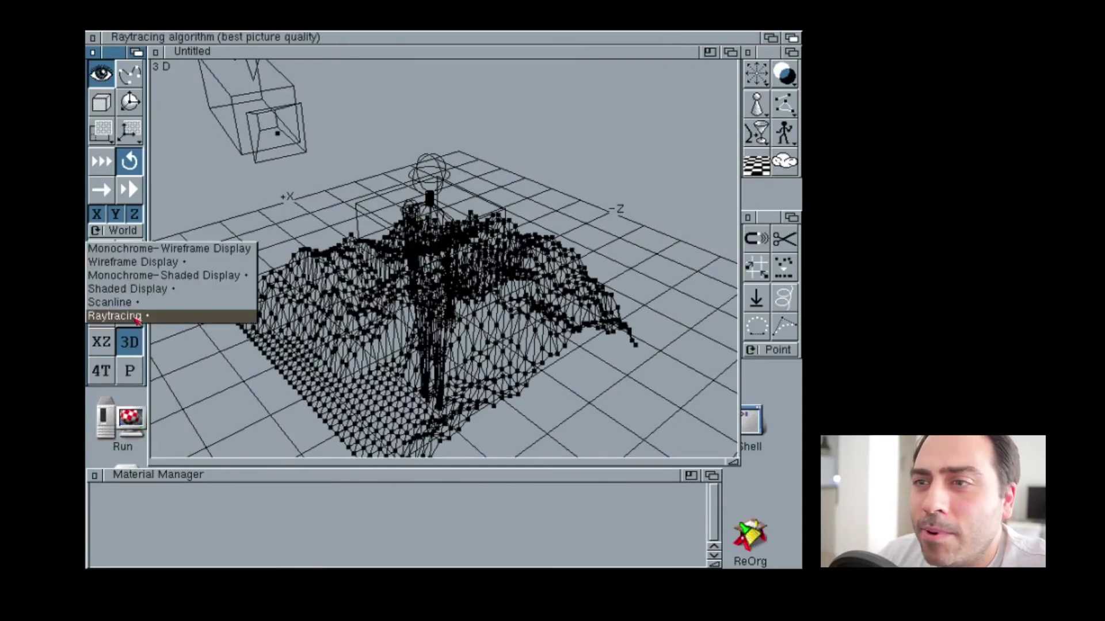
# Raytrace the scene at 480 × 360 with Edges+Colour antialiasing.
pyautogui.click(137, 317)
pyautogui.click(388, 266)
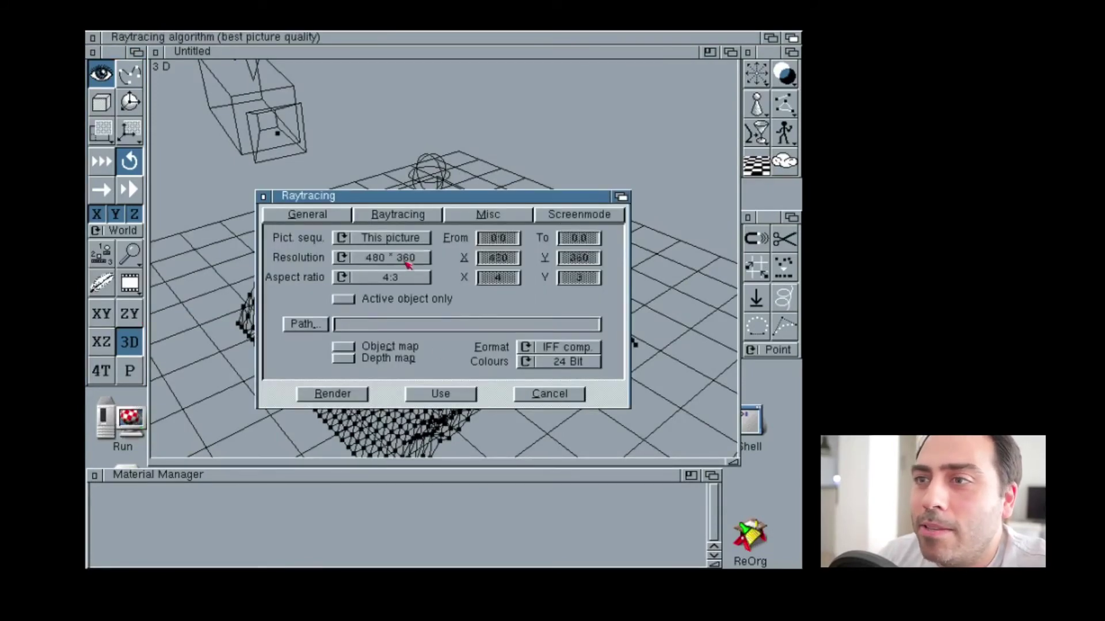
pyautogui.click(405, 214)
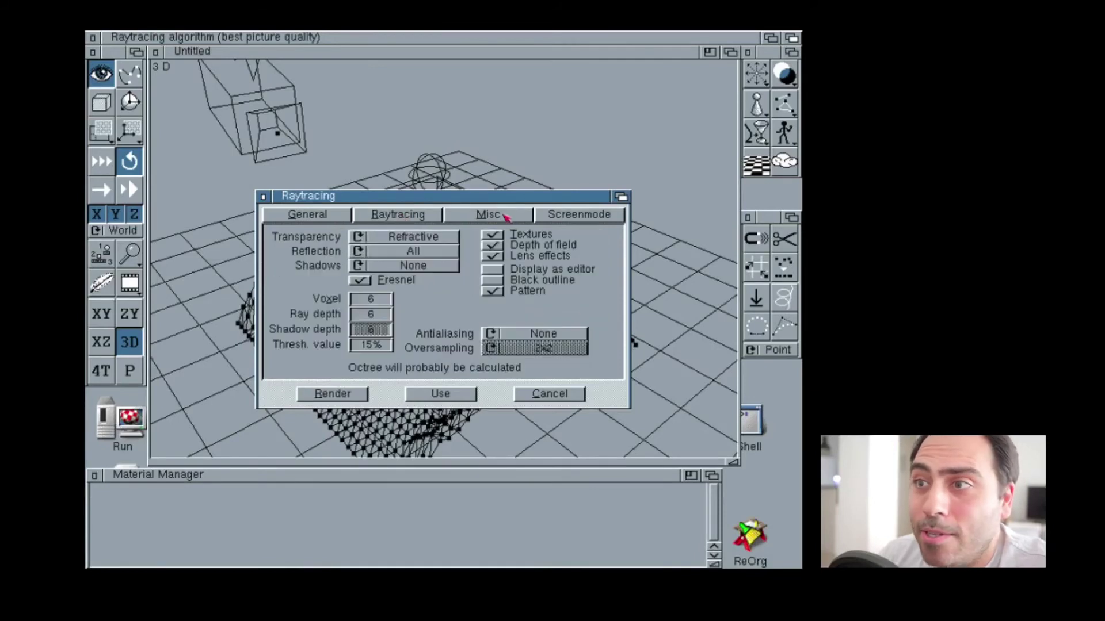
pyautogui.click(552, 335)
pyautogui.click(560, 337)
pyautogui.click(566, 337)
pyautogui.click(566, 337)
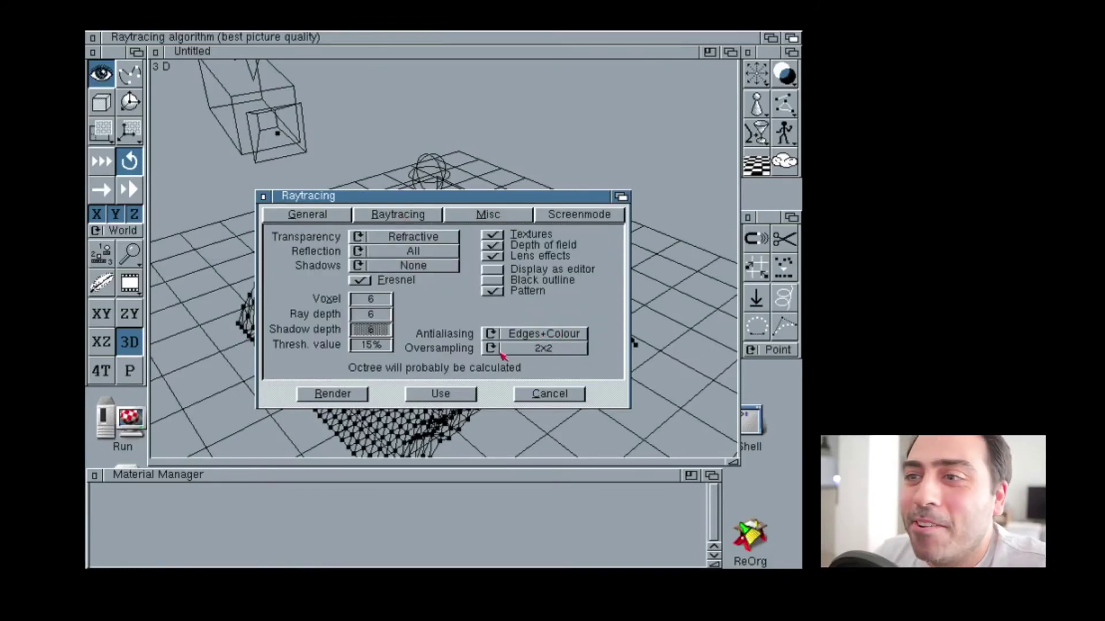
pyautogui.click(348, 398)
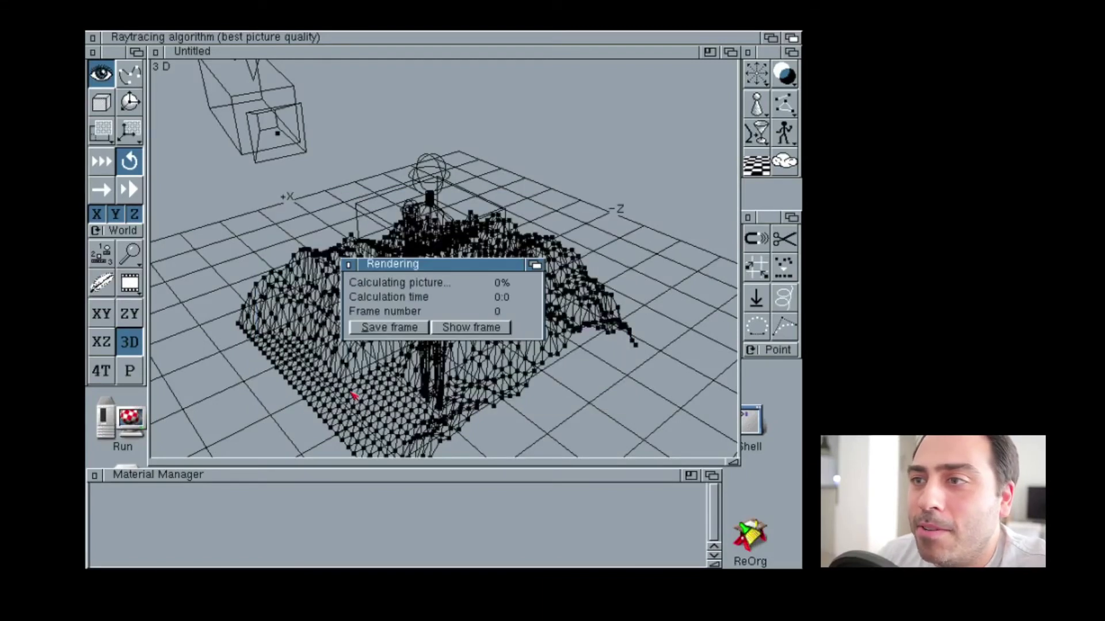
# Watch the render frame as it draws, then close the finished progress window.
pyautogui.click(481, 332)
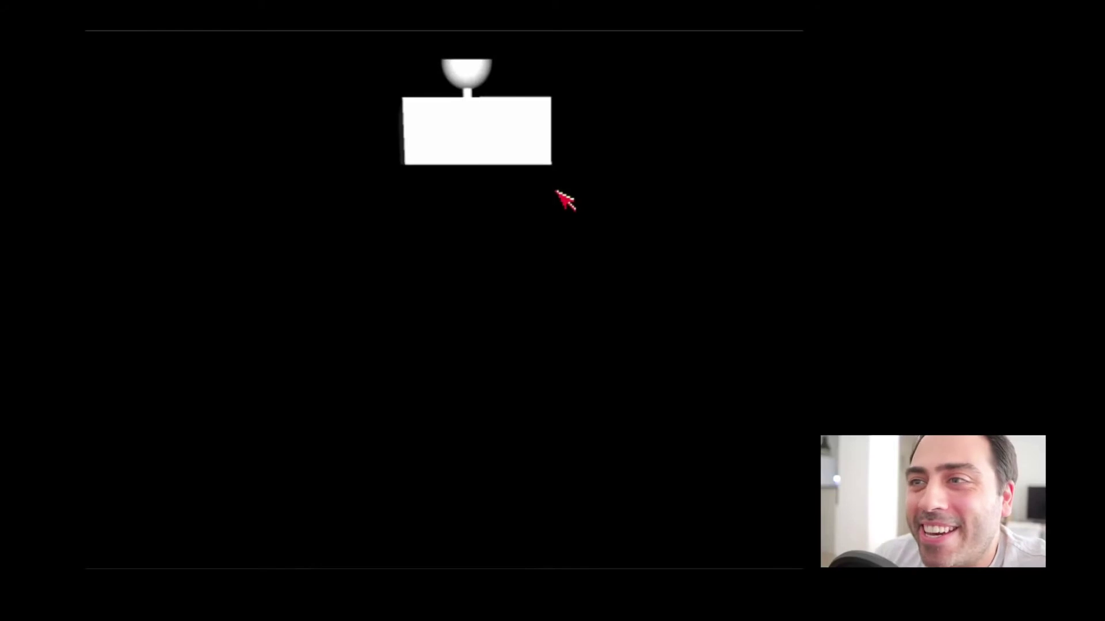
pyautogui.click(481, 143)
pyautogui.click(454, 328)
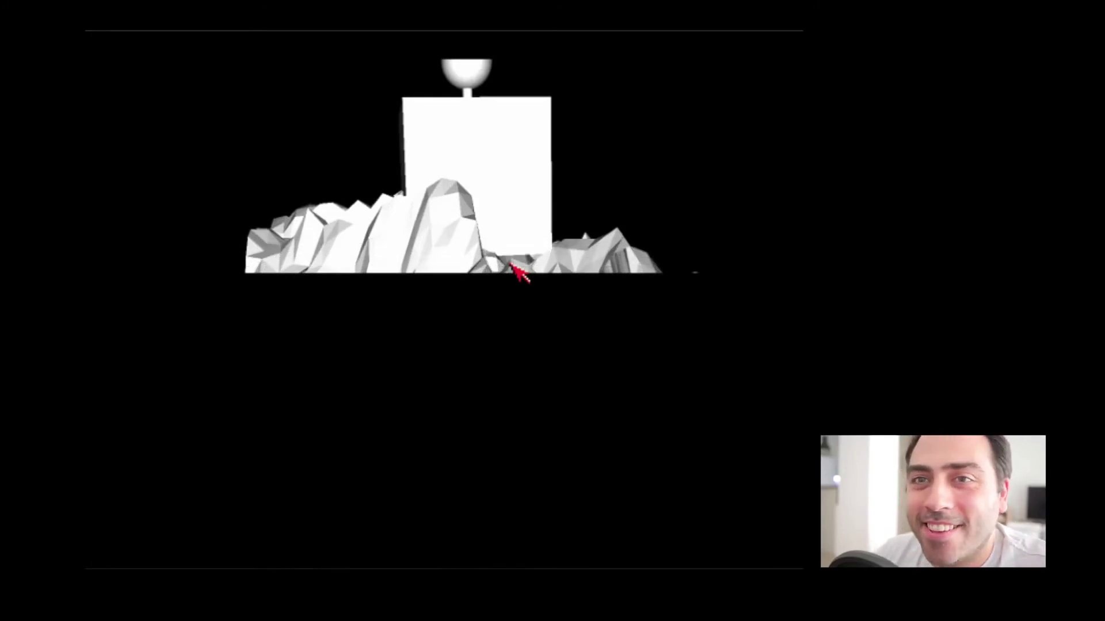
pyautogui.click(516, 270)
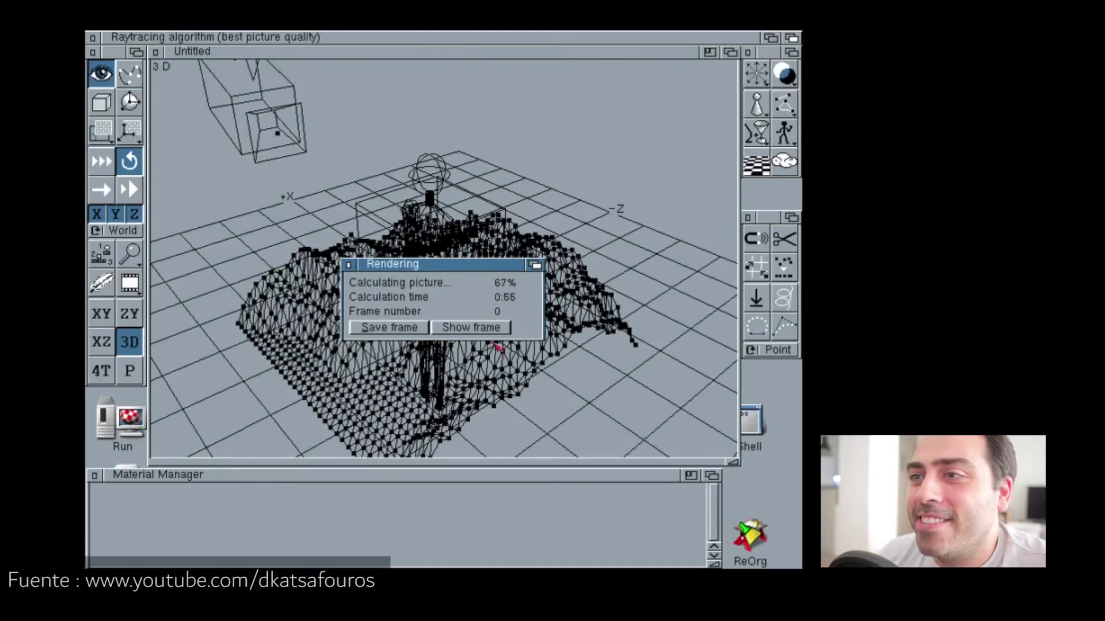
pyautogui.click(504, 328)
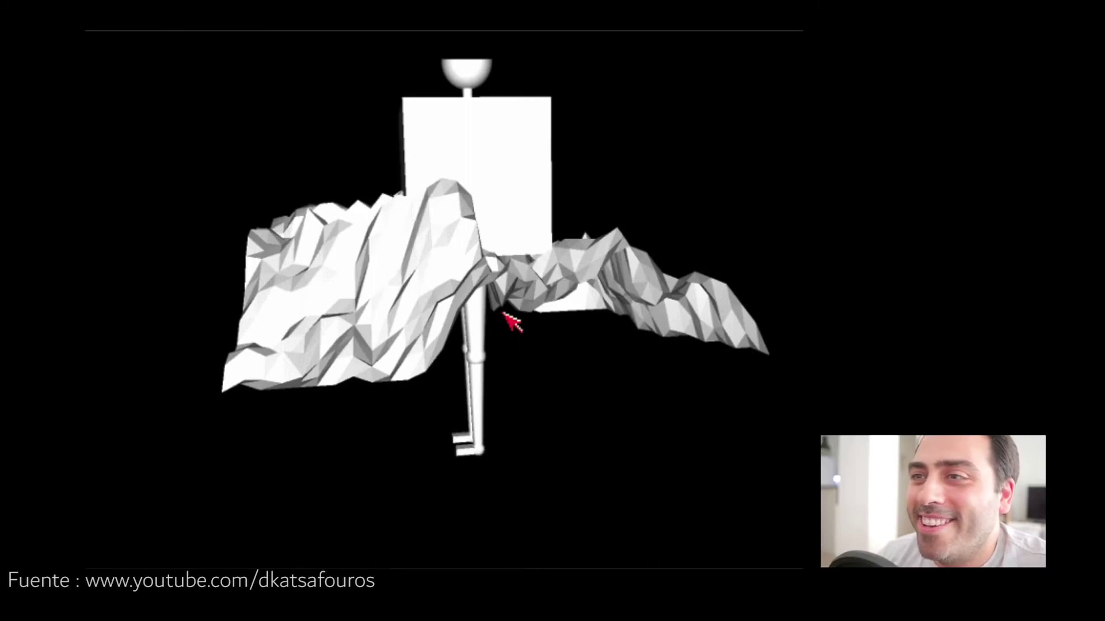
pyautogui.click(504, 313)
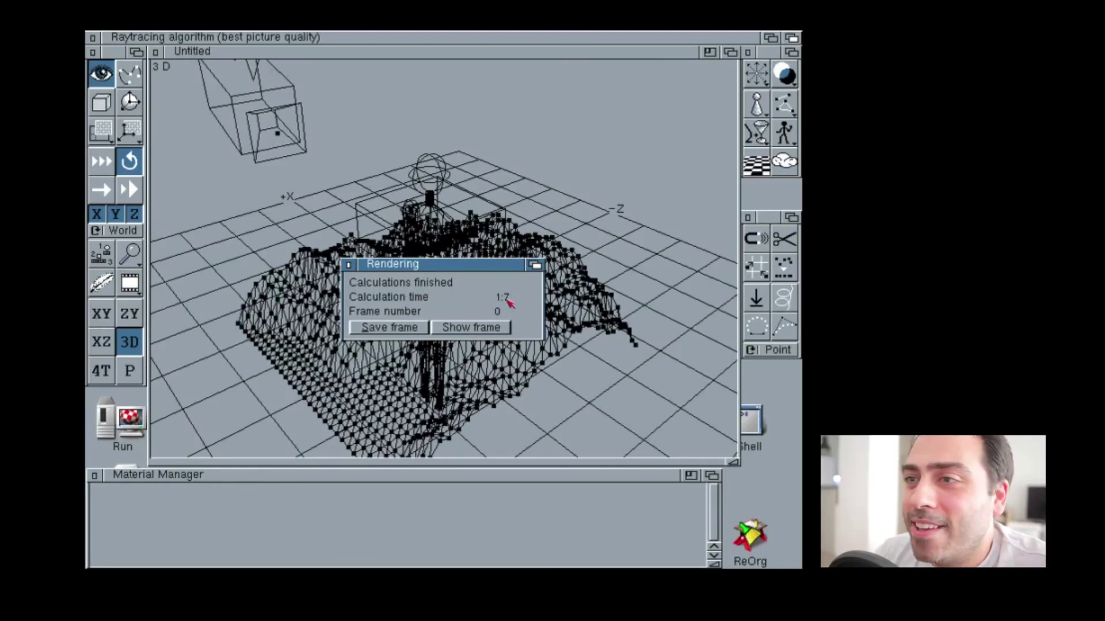
pyautogui.click(345, 265)
pyautogui.click(293, 149)
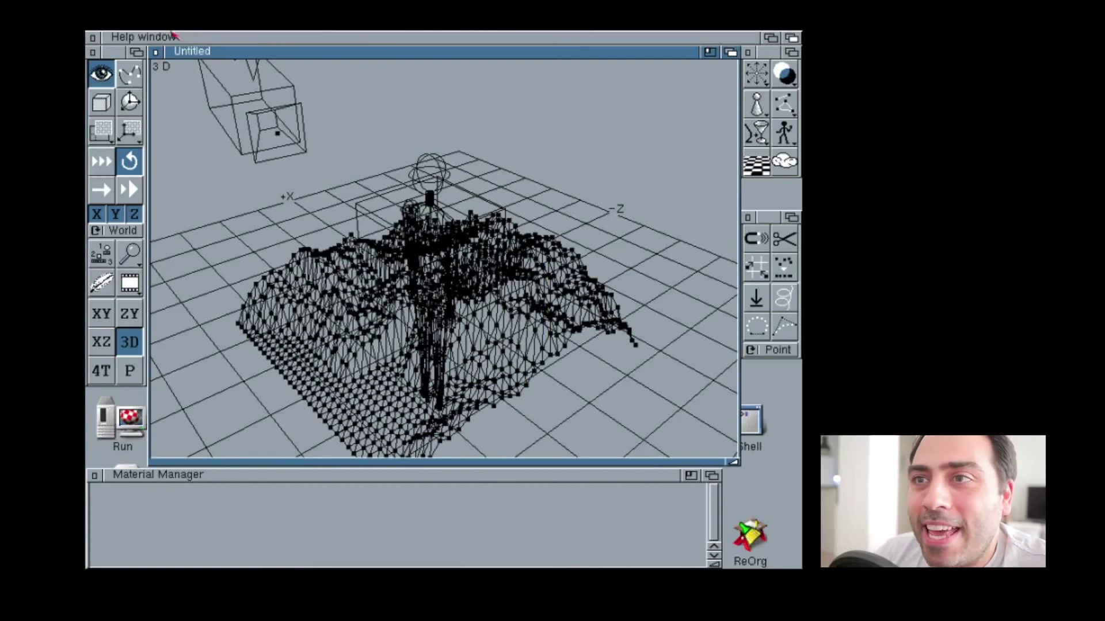
# Delete the Cube in the Object Manager.
pyautogui.moveTo(173, 36); pyautogui.dragTo(204, 139, button='right')
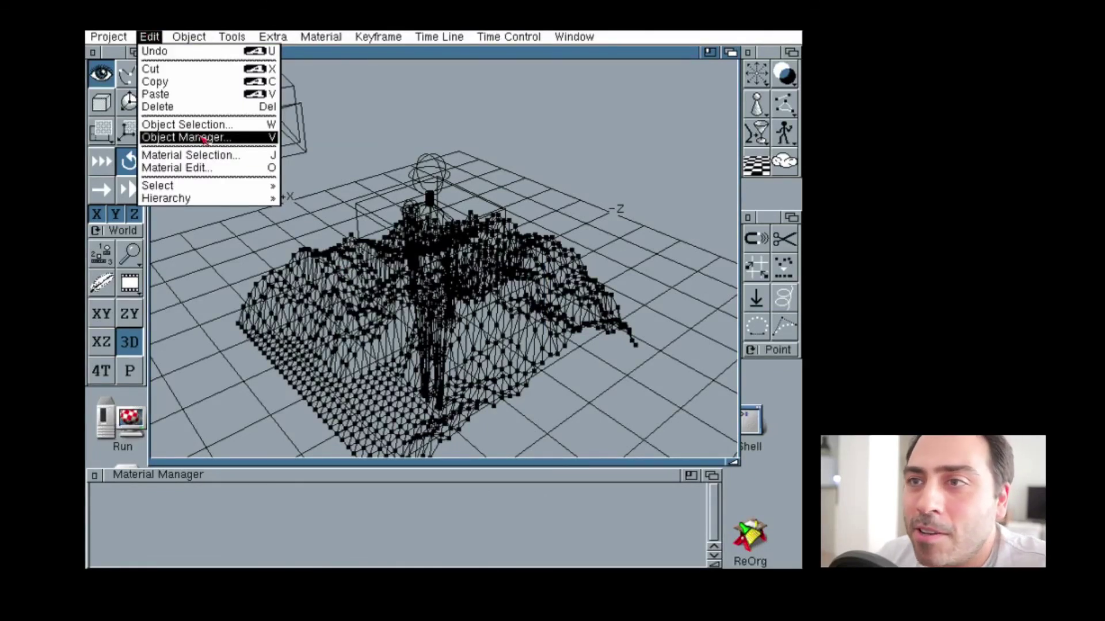
pyautogui.moveTo(205, 139); pyautogui.dragTo(204, 139, button='right')
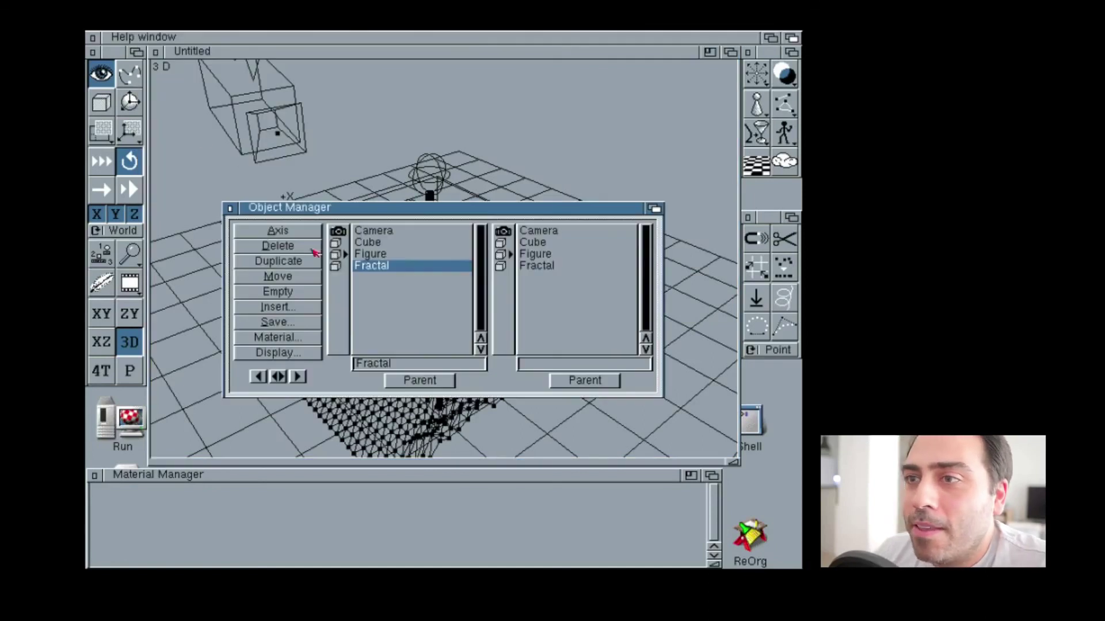
pyautogui.click(368, 243)
pyautogui.click(277, 245)
# Delete the Fractal landscape and start raytracing the figure alone.
pyautogui.moveTo(402, 208)
pyautogui.mouseDown()
pyautogui.moveTo(538, 327)
pyautogui.moveTo(510, 258)
pyautogui.moveTo(457, 307)
pyautogui.mouseUp()
pyautogui.click(437, 359)
pyautogui.click(333, 345)
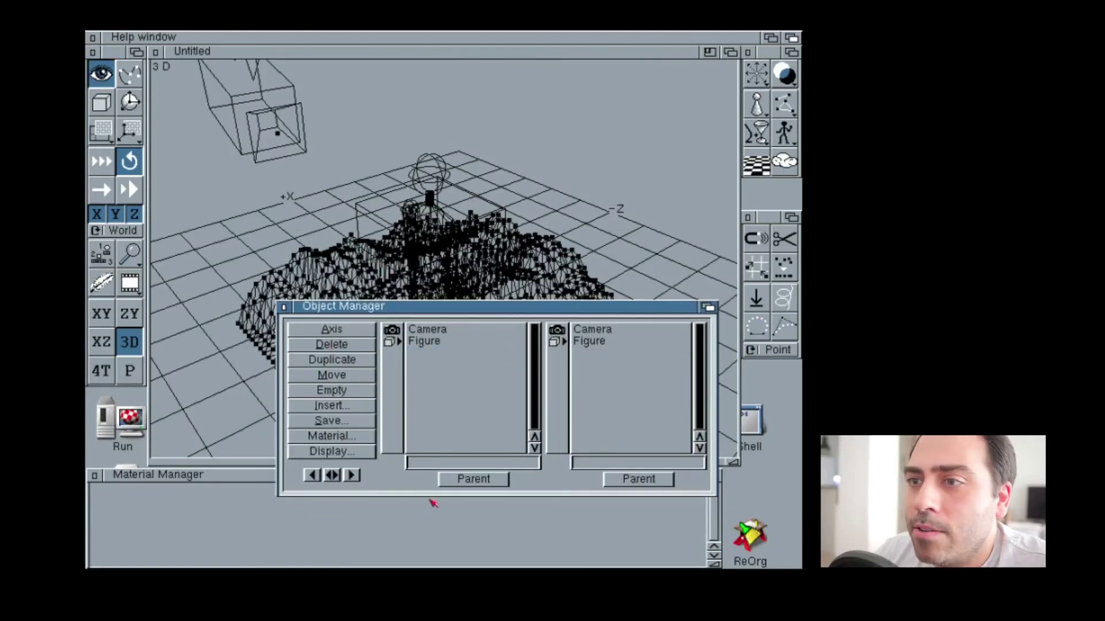
pyautogui.click(282, 308)
pyautogui.press('super+r')
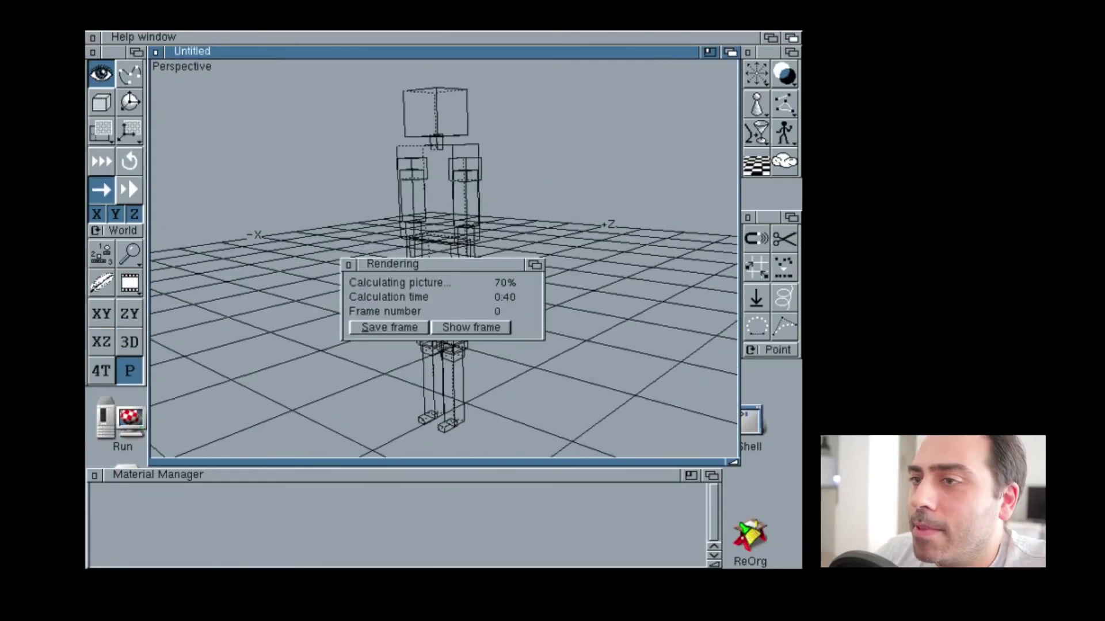